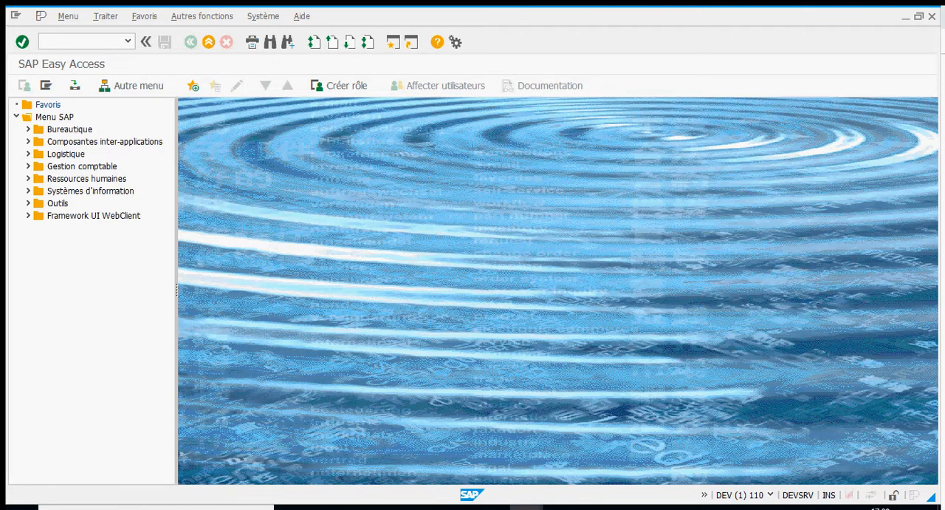
{"action": "left_click", "coordinate": [627, 507]}
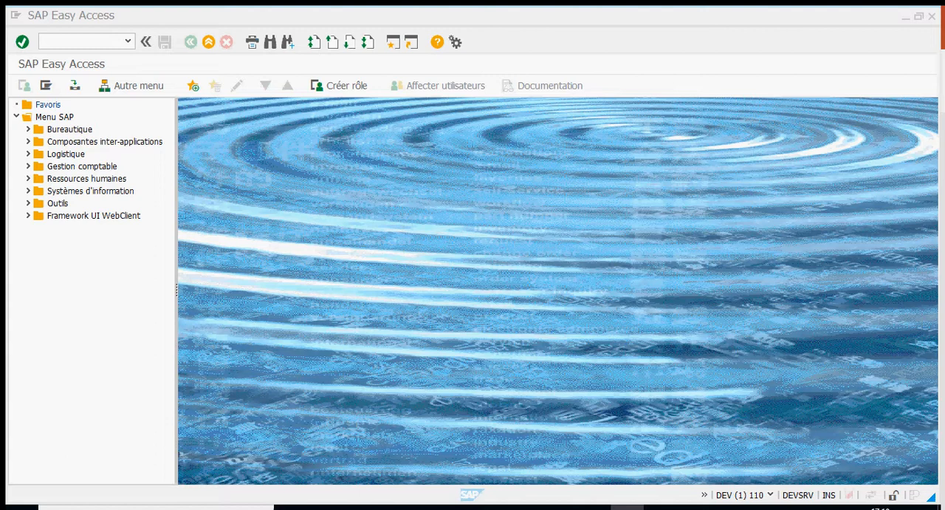
{"action": "mouse_move", "coordinate": [580, 507]}
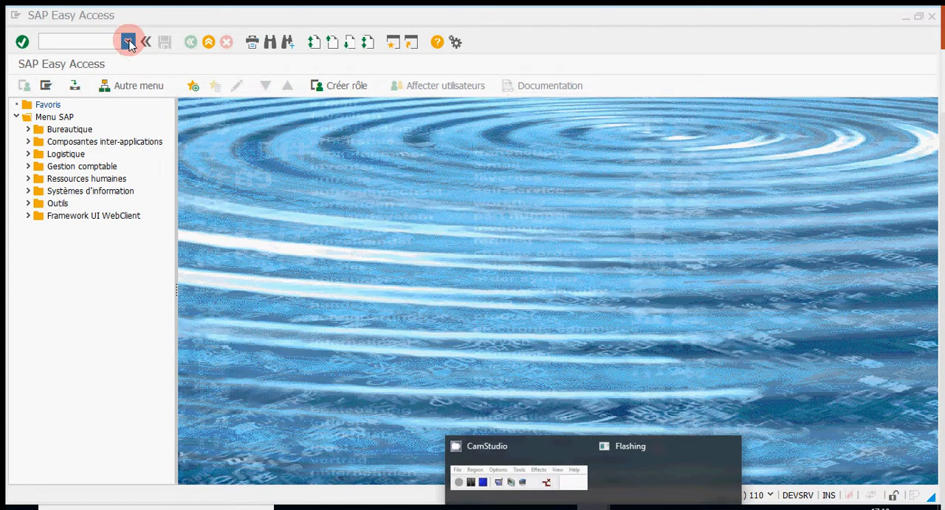
{"action": "left_click", "coordinate": [89, 42]}
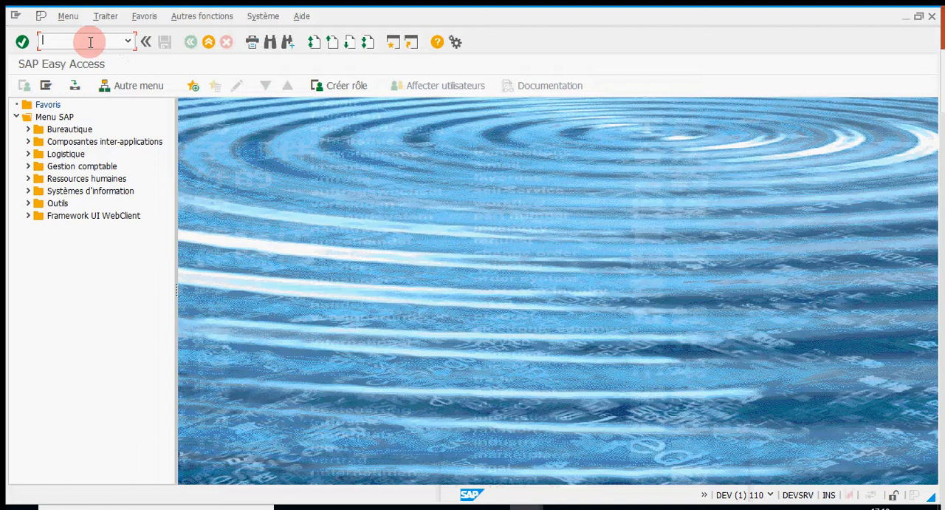
{"action": "type", "text": "sa"}
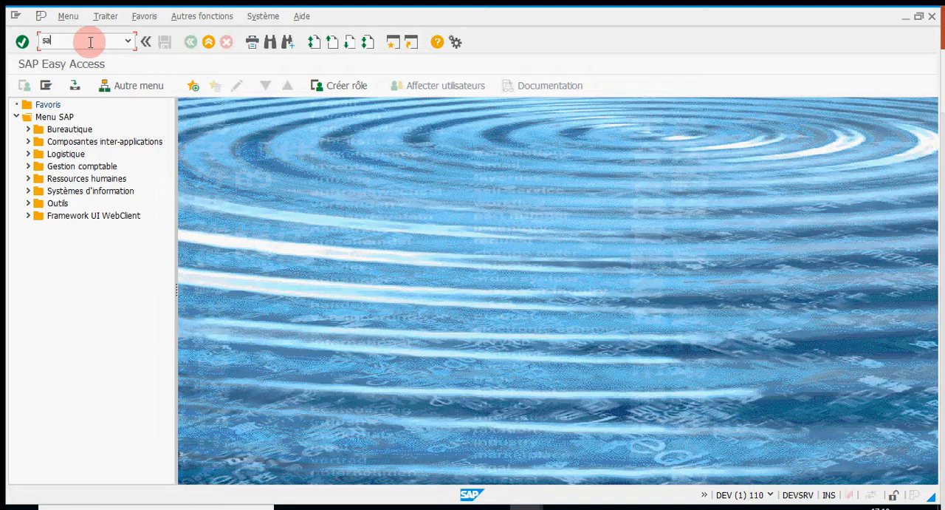
{"action": "type", "text": "le"}
{"action": "key", "text": "Return"}
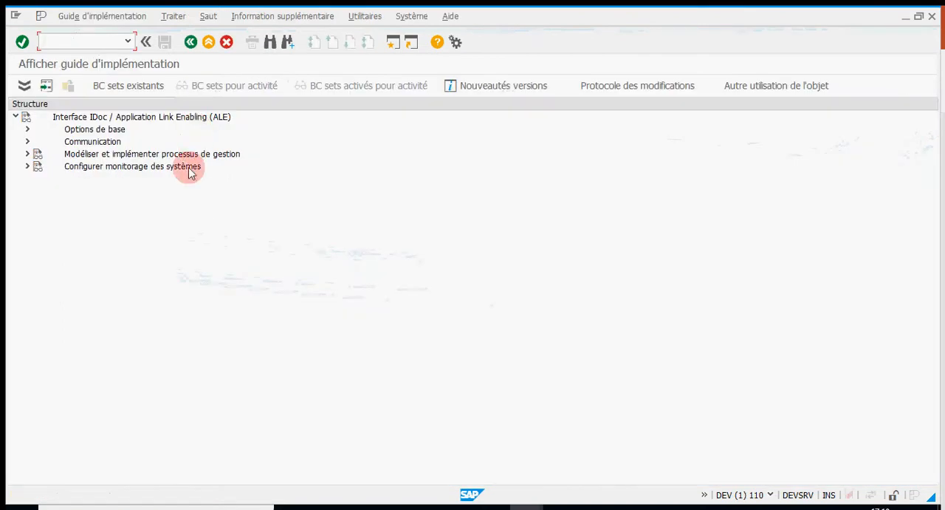
{"action": "key", "text": "alt+Tab"}
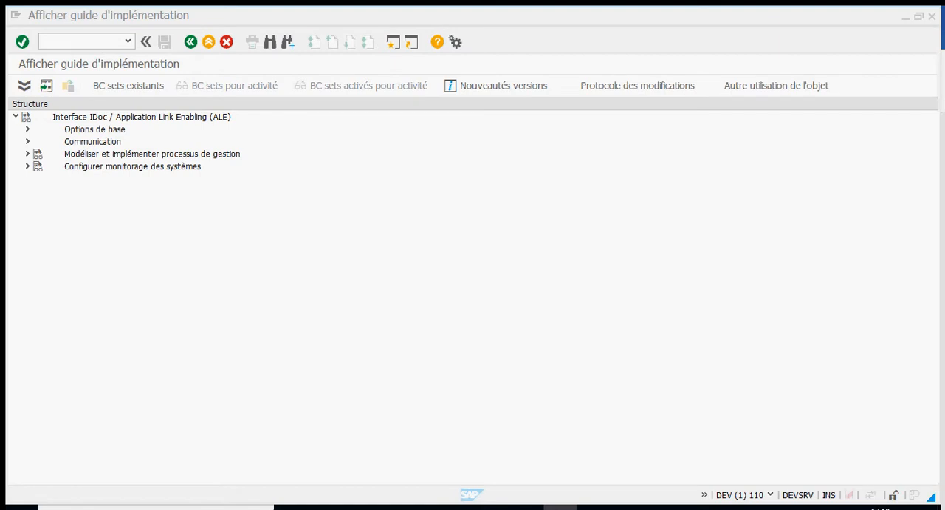
Leave the implementation guide and end the SAP session in client 110
{"action": "left_click", "coordinate": [191, 42]}
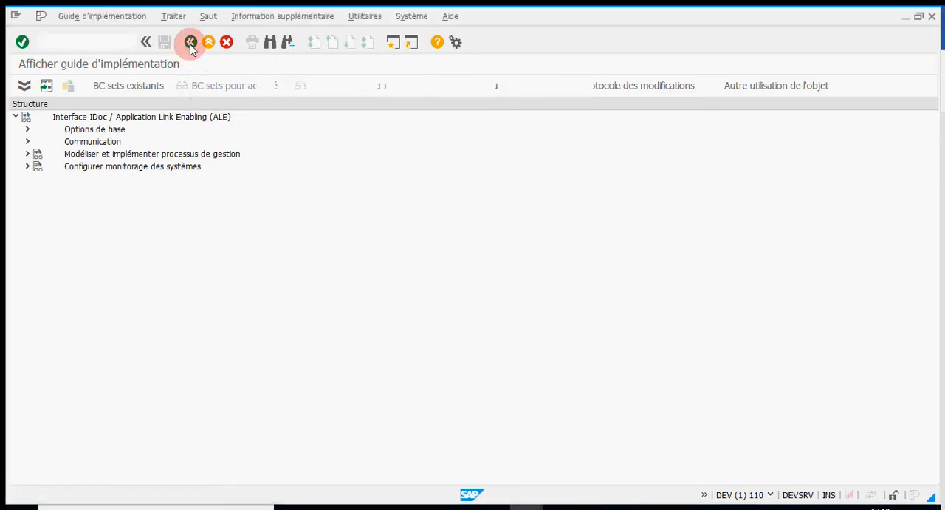
{"action": "left_click", "coordinate": [262, 15]}
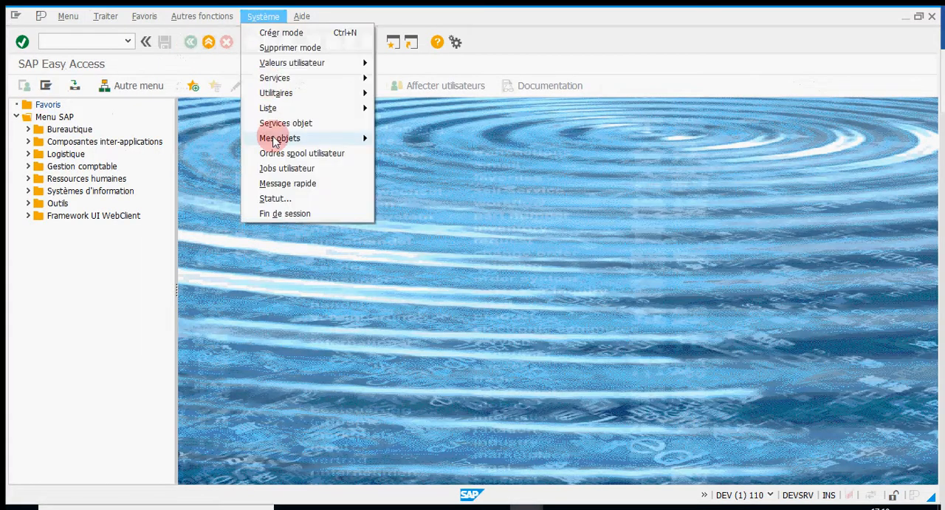
{"action": "left_click", "coordinate": [287, 212]}
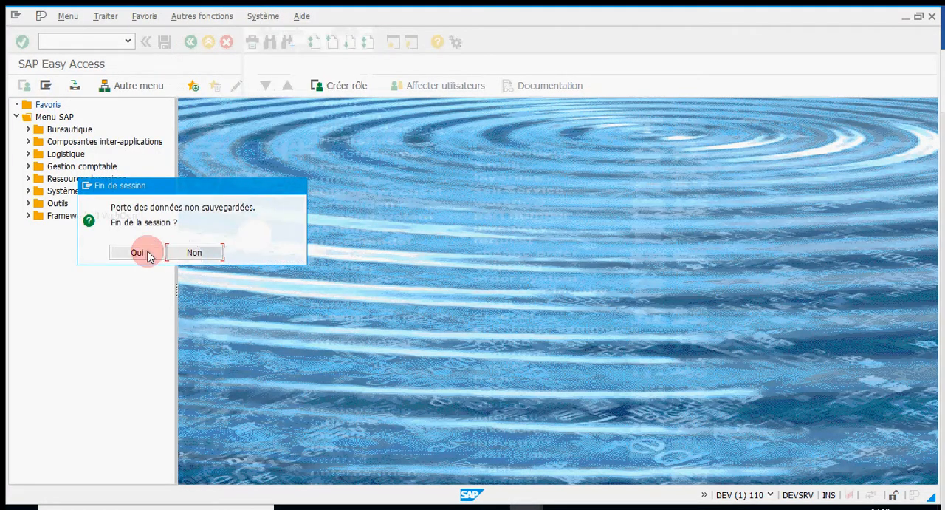
{"action": "left_click", "coordinate": [147, 253]}
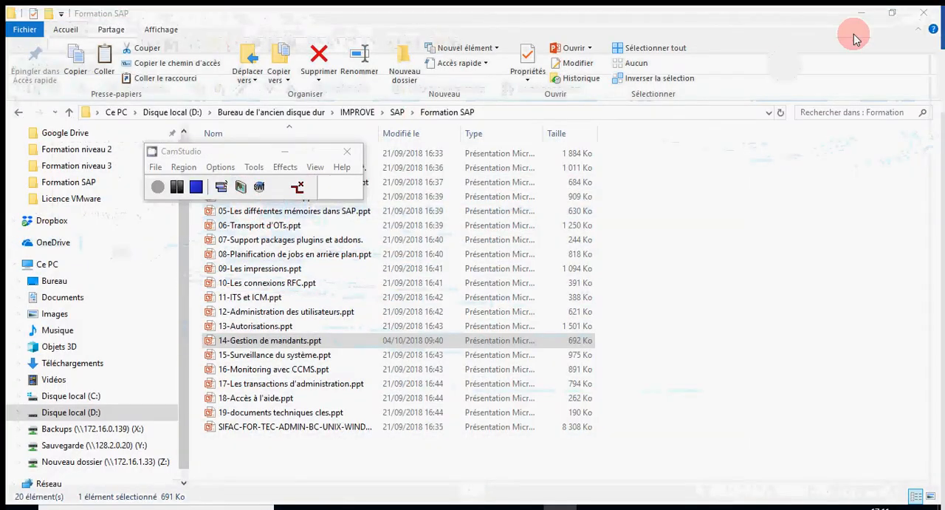
{"action": "left_click", "coordinate": [158, 186]}
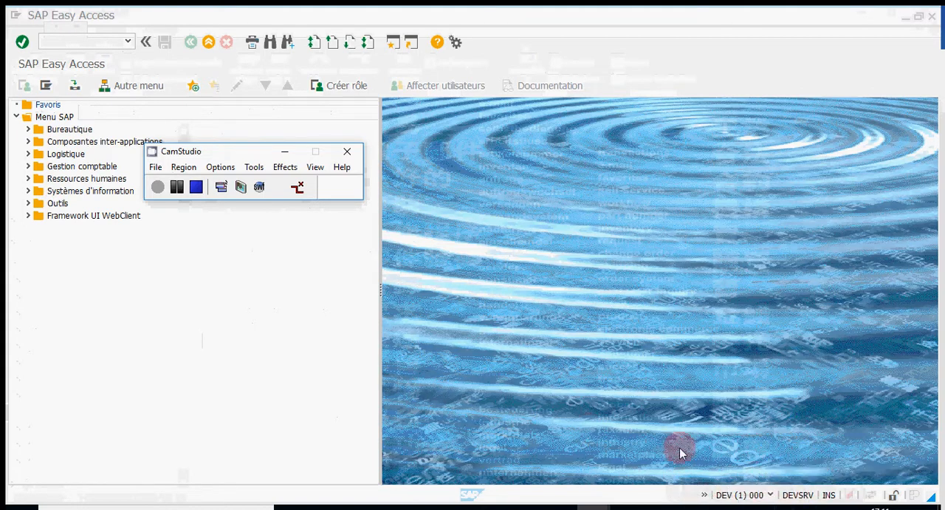
{"action": "left_click", "coordinate": [285, 151]}
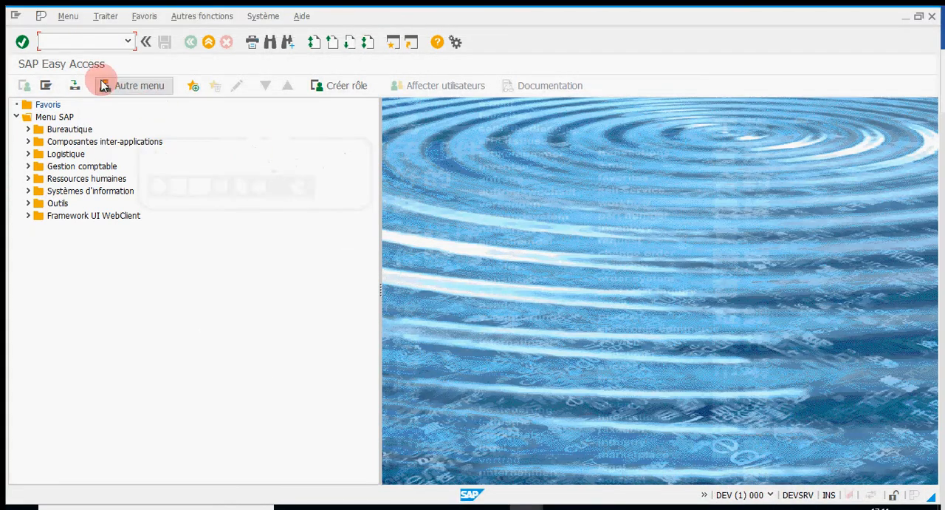
Open the IDoc / Application Link Enabling (ALE) implementation guide in client 000 with transaction sale
{"action": "left_click", "coordinate": [70, 38]}
{"action": "type", "text": "sa"}
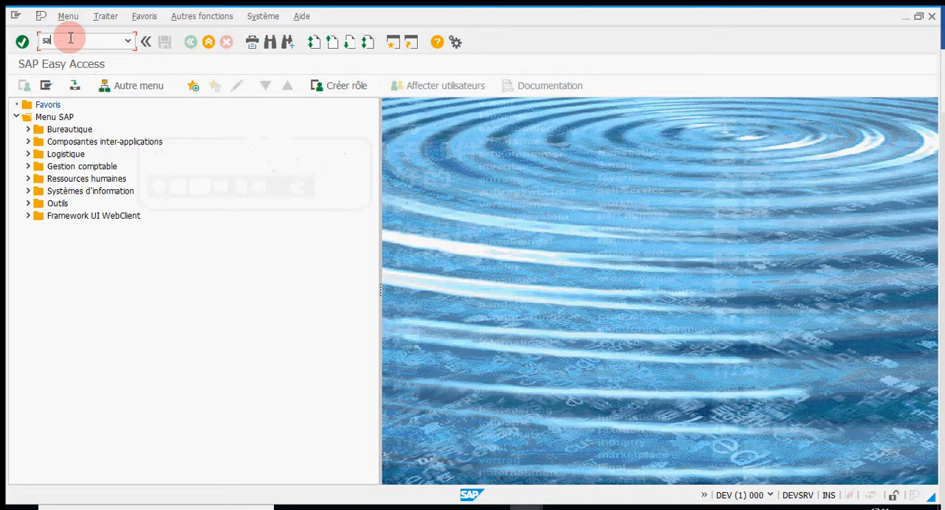
{"action": "type", "text": "le"}
{"action": "key", "text": "Return"}
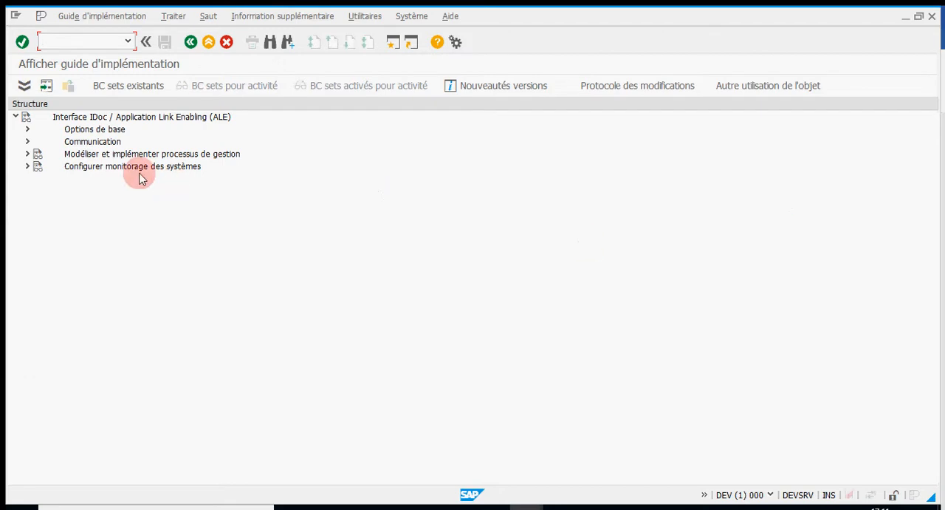
Run the activity Nommer le système logique under Options de base, Configurer systèmes logiques, and accept the cross-client information message
{"action": "left_click", "coordinate": [27, 130]}
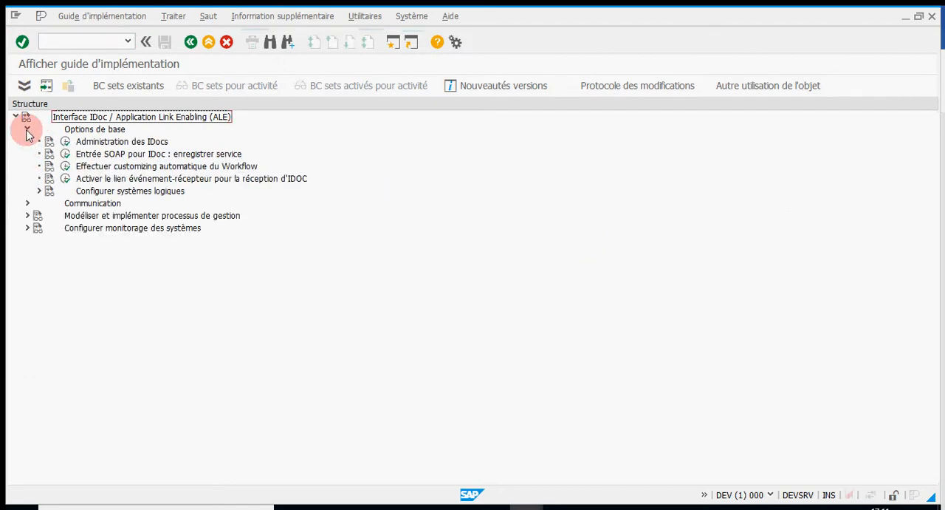
{"action": "left_click", "coordinate": [40, 191]}
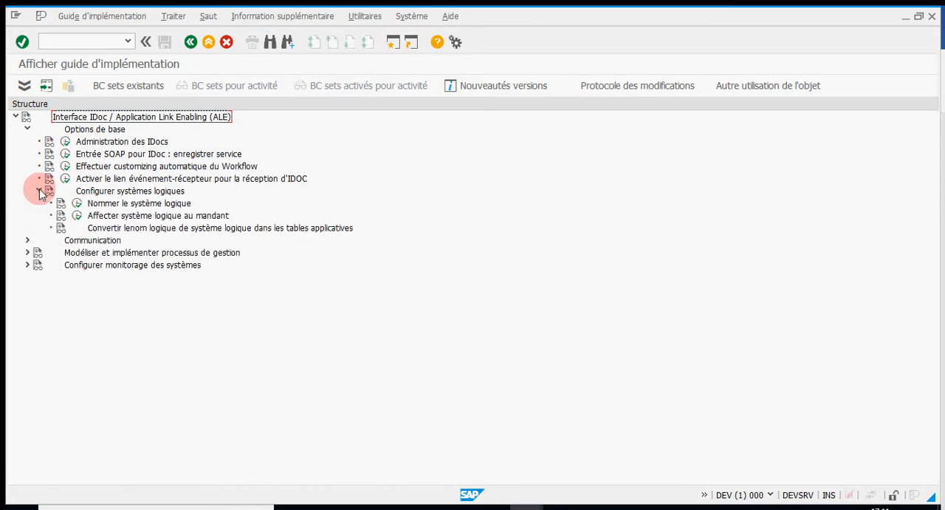
{"action": "left_click", "coordinate": [77, 204]}
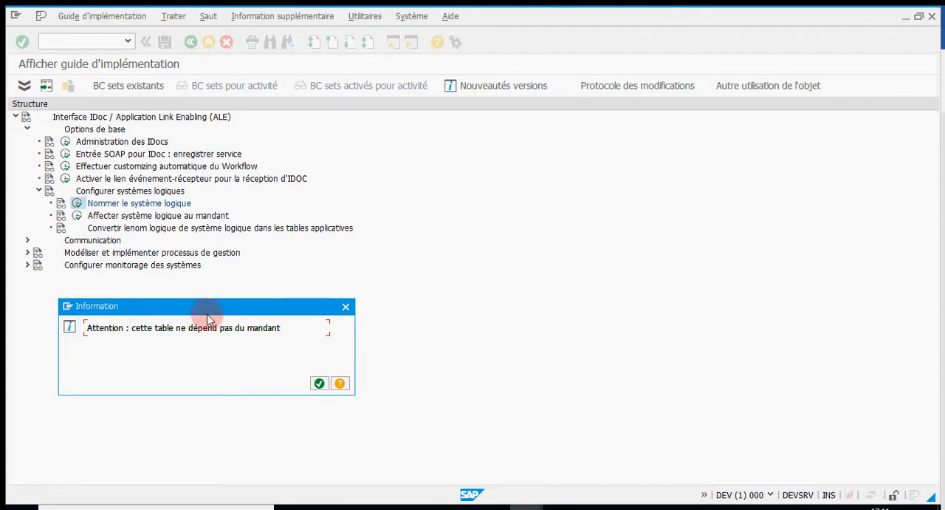
{"action": "left_click_drag", "start_coordinate": [203, 306], "coordinate": [285, 298]}
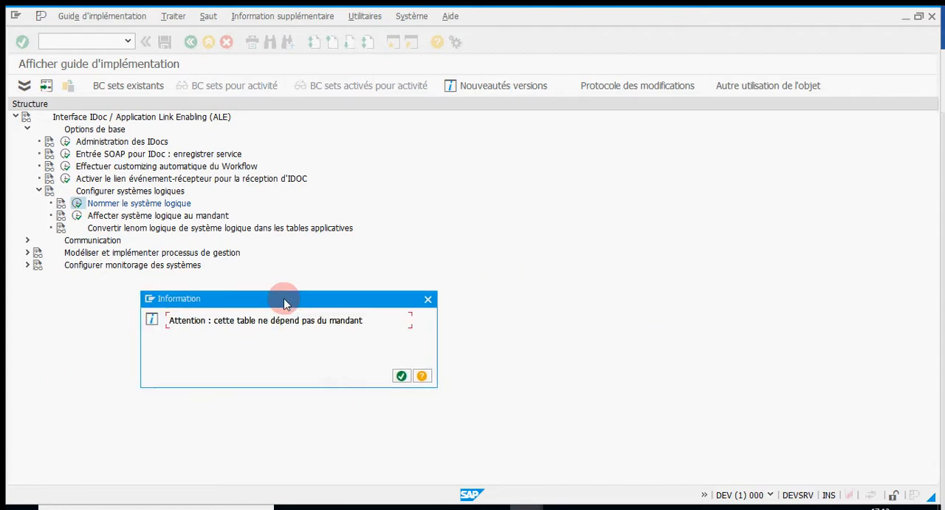
{"action": "left_click", "coordinate": [402, 377]}
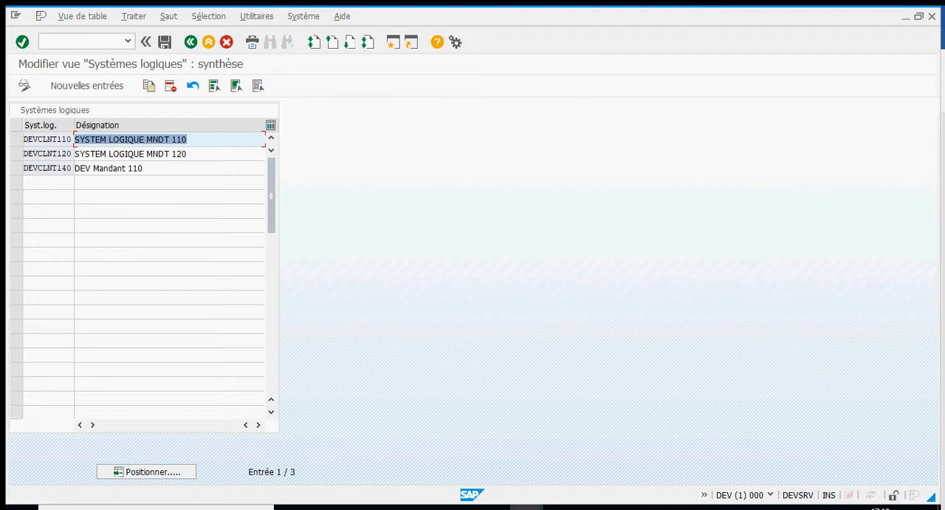
{"action": "left_click", "coordinate": [909, 257]}
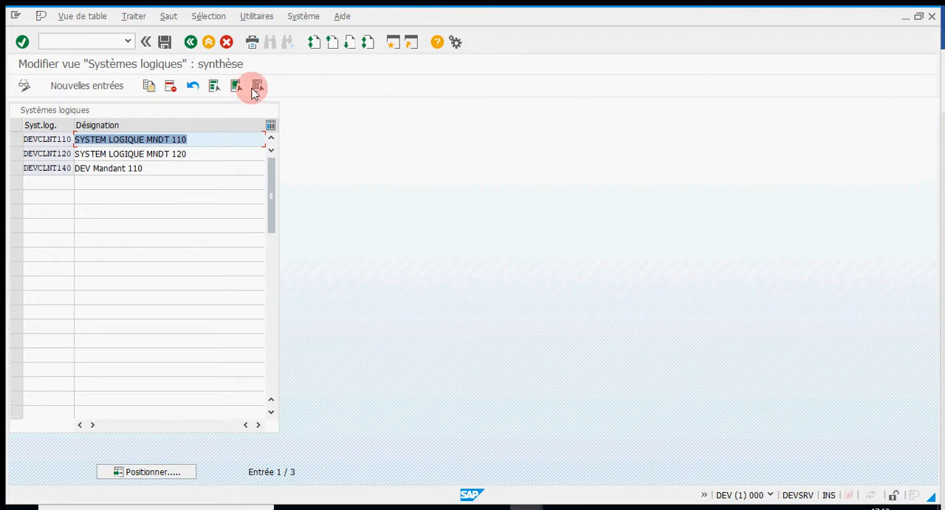
Add a new entry to the logical systems table with DEVCLNT150 as the logical system name
{"action": "left_click", "coordinate": [94, 87]}
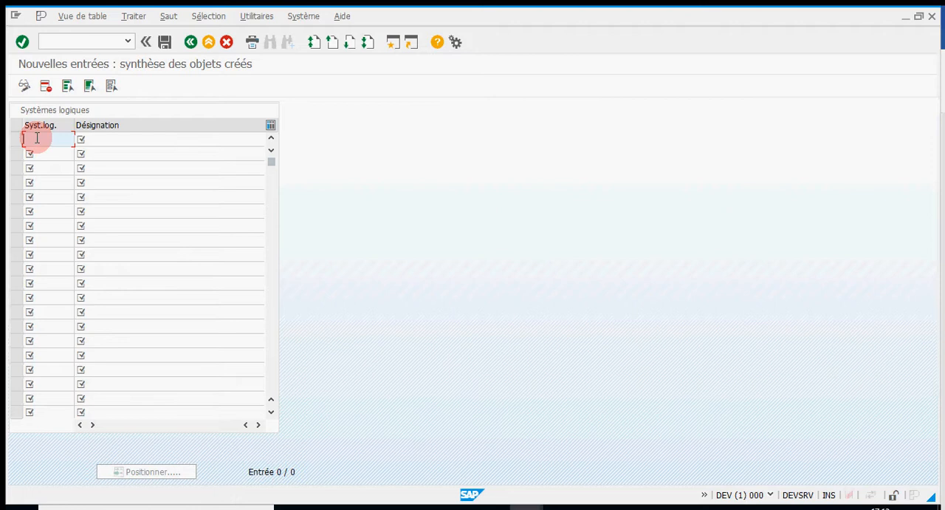
{"action": "type", "text": "DEV"}
{"action": "key", "text": "Return"}
{"action": "type", "text": "CL"}
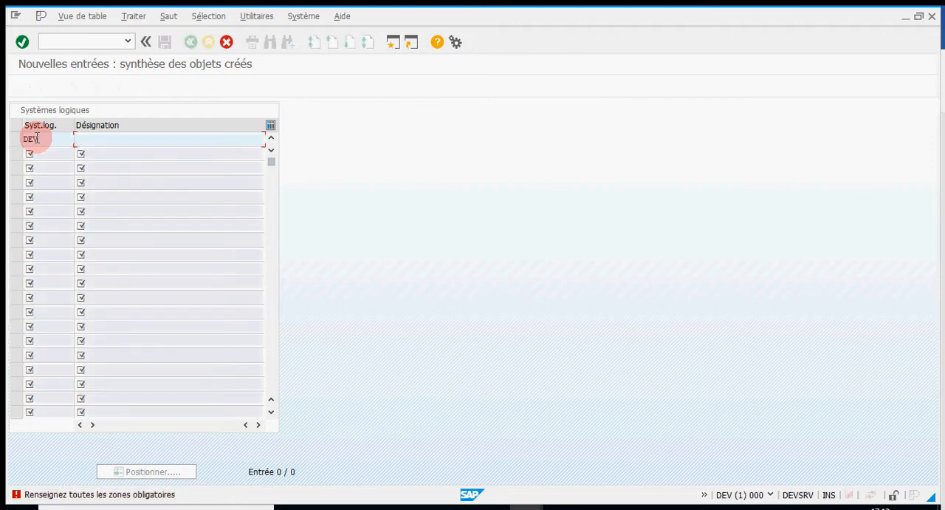
{"action": "type", "text": "NT"}
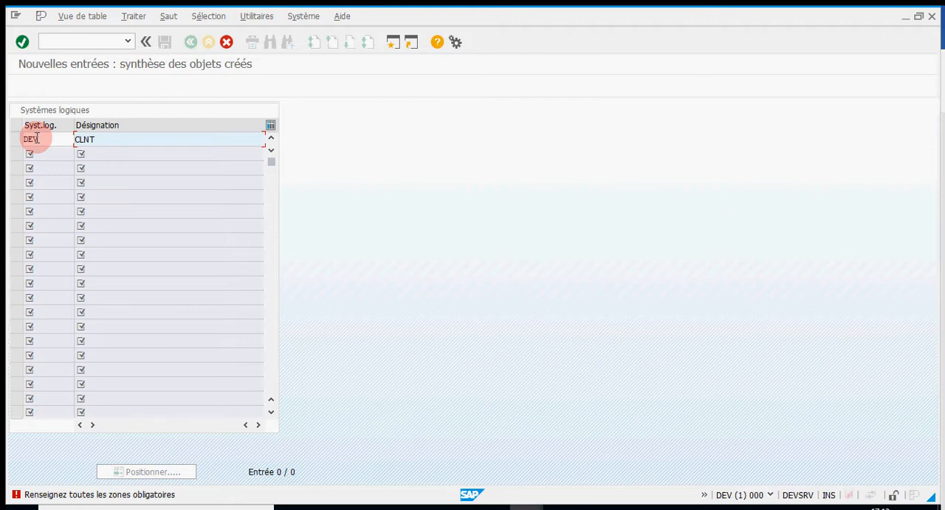
{"action": "key", "text": "BackSpace"}
{"action": "key", "text": "BackSpace"}
{"action": "key", "text": "BackSpace"}
{"action": "key", "text": "BackSpace"}
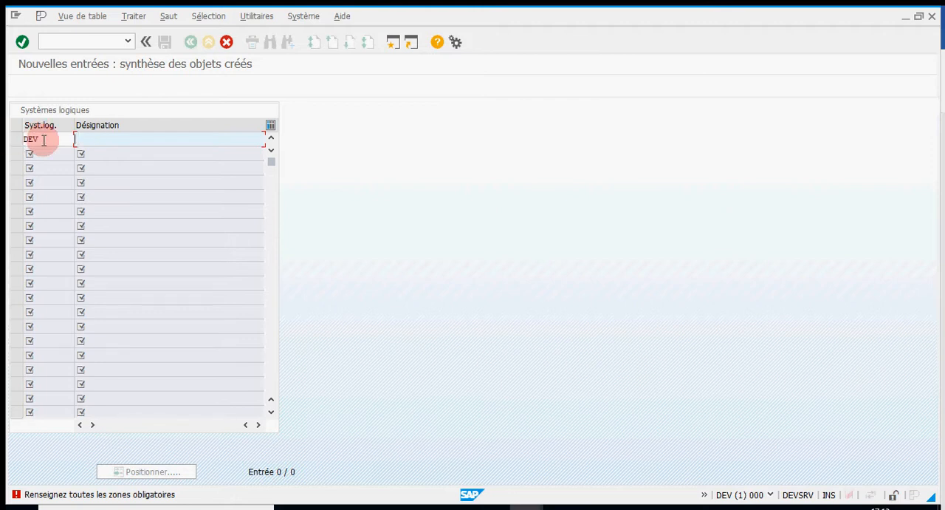
{"action": "left_click", "coordinate": [43, 139]}
{"action": "type", "text": "CL"}
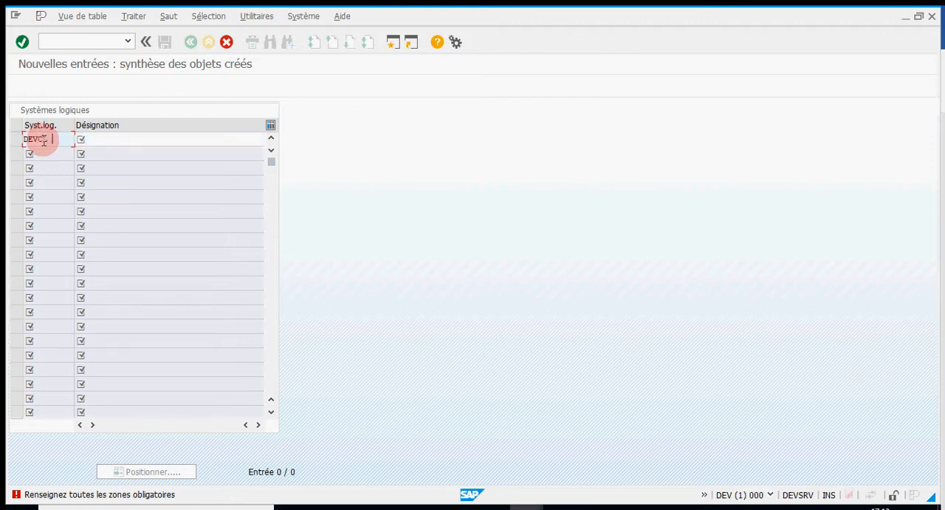
{"action": "type", "text": "NT150"}
Give logical system DEVCLNT150 the designation Mandant 150 and save the new entry
{"action": "left_click", "coordinate": [115, 138]}
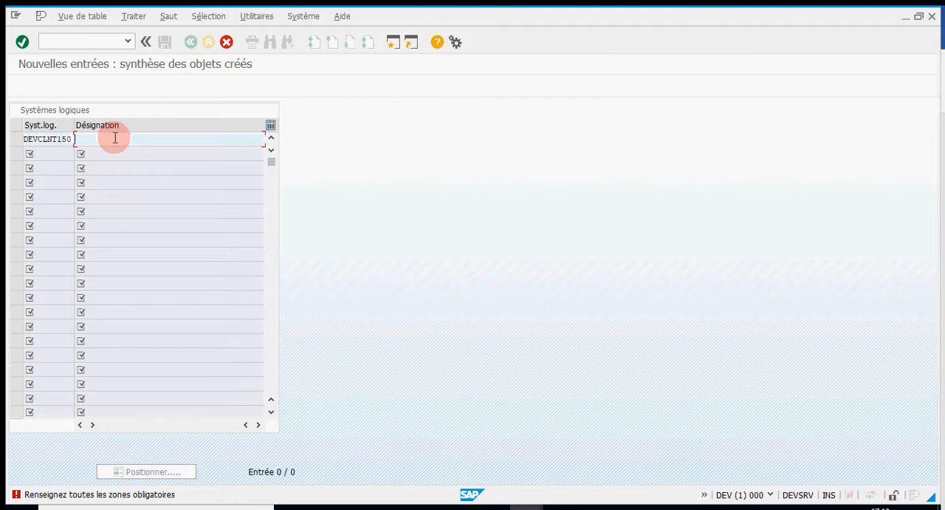
{"action": "type", "text": "Mandant"}
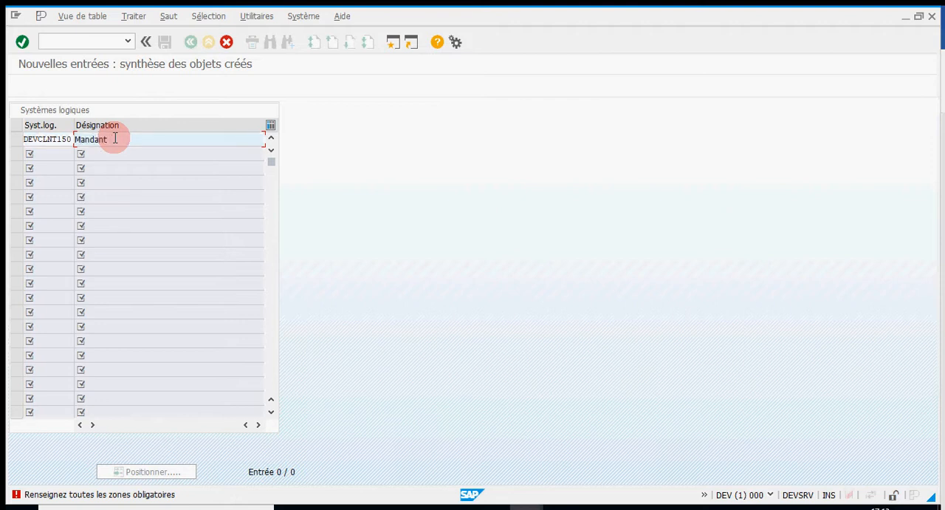
{"action": "type", "text": " 150"}
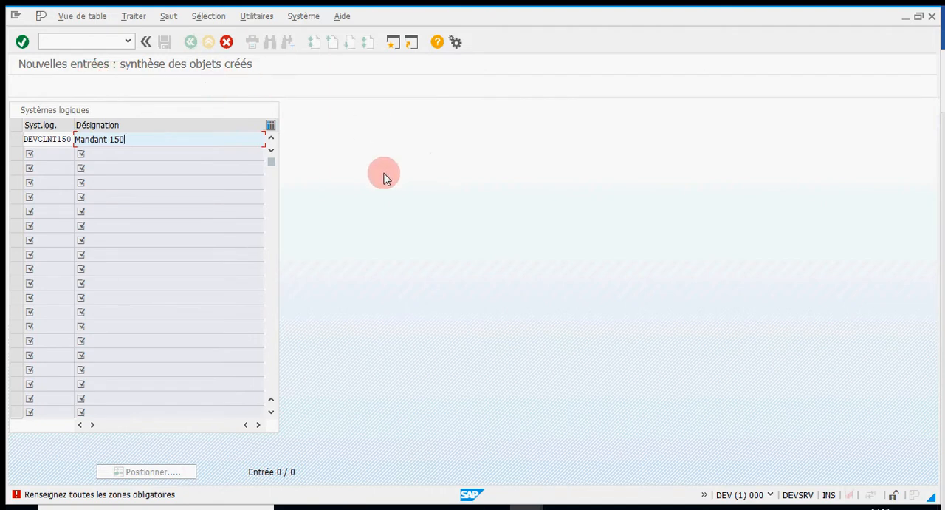
{"action": "key", "text": "Return"}
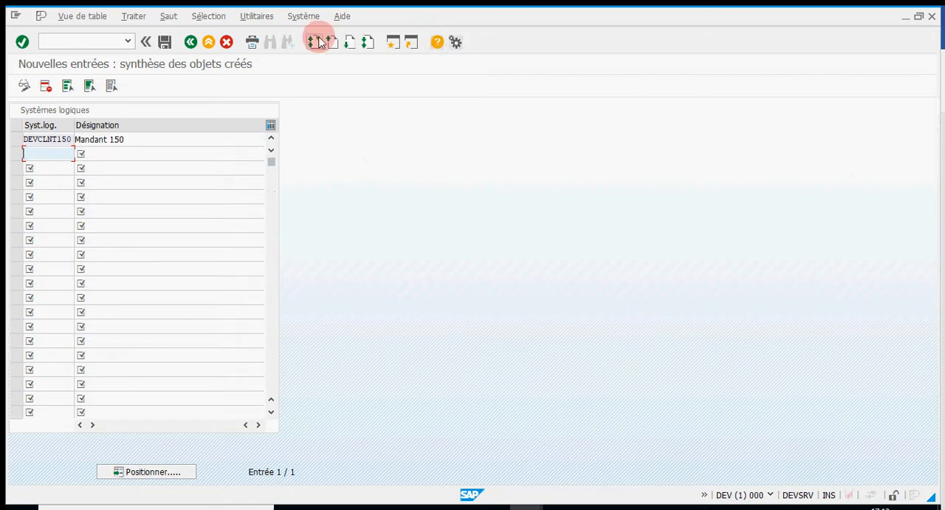
{"action": "left_click", "coordinate": [165, 42]}
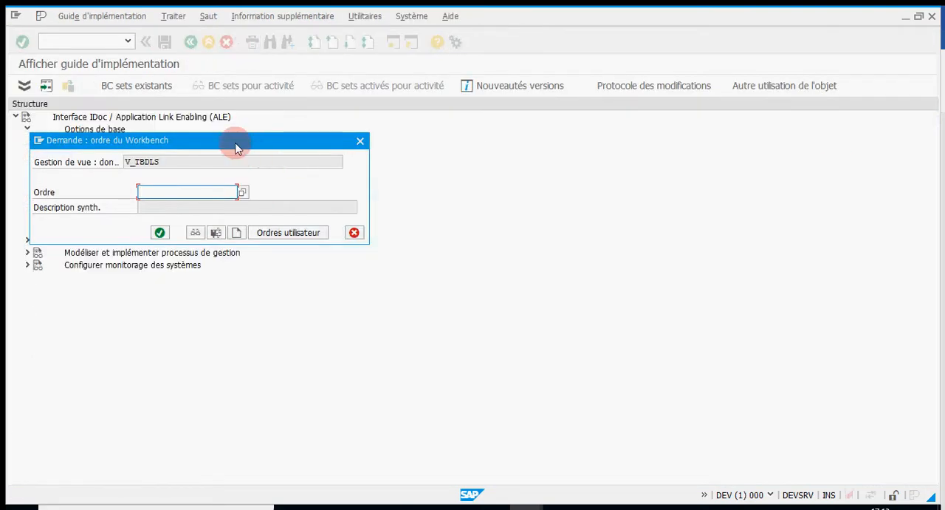
Enter Création mandant 150 as the Ordre value in the Workbench request dialog
{"action": "left_click_drag", "start_coordinate": [236, 148], "coordinate": [536, 152]}
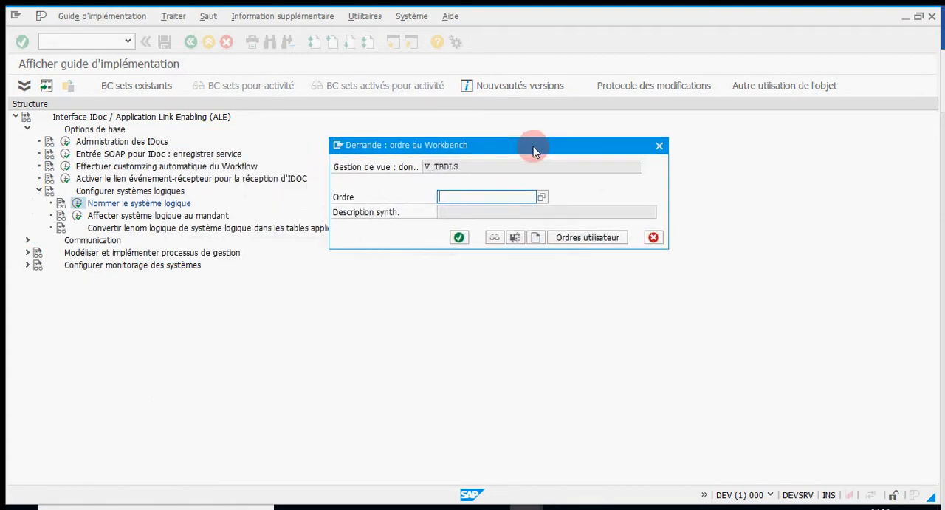
{"action": "left_click_drag", "start_coordinate": [568, 150], "coordinate": [589, 150]}
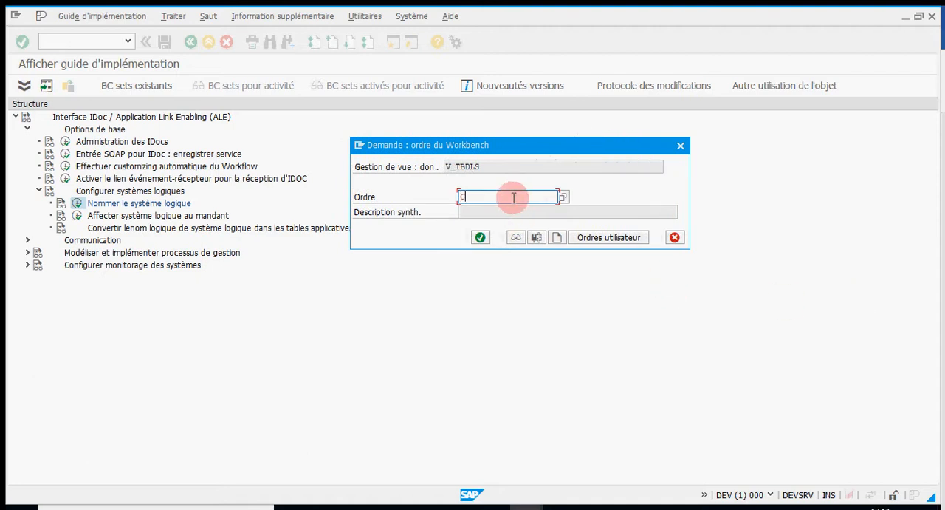
{"action": "type", "text": "Création mandant 150"}
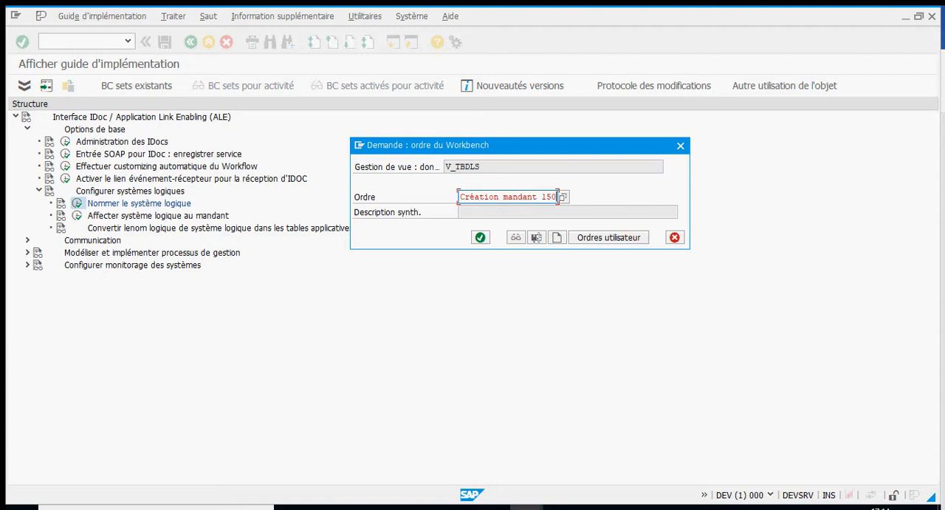
Create a Workbench order with the short description Création mandant 150 and assign the logical system entry to it
{"action": "left_click", "coordinate": [560, 239]}
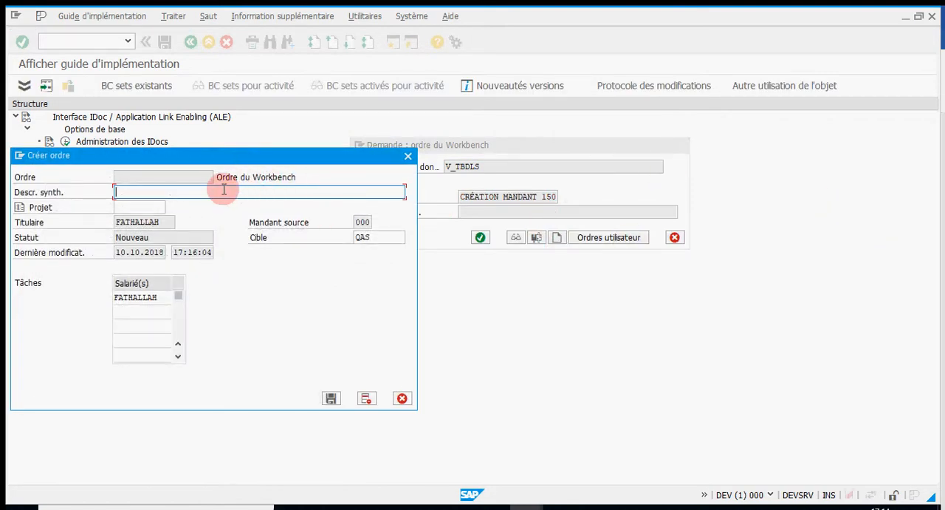
{"action": "type", "text": "Création mandant 150"}
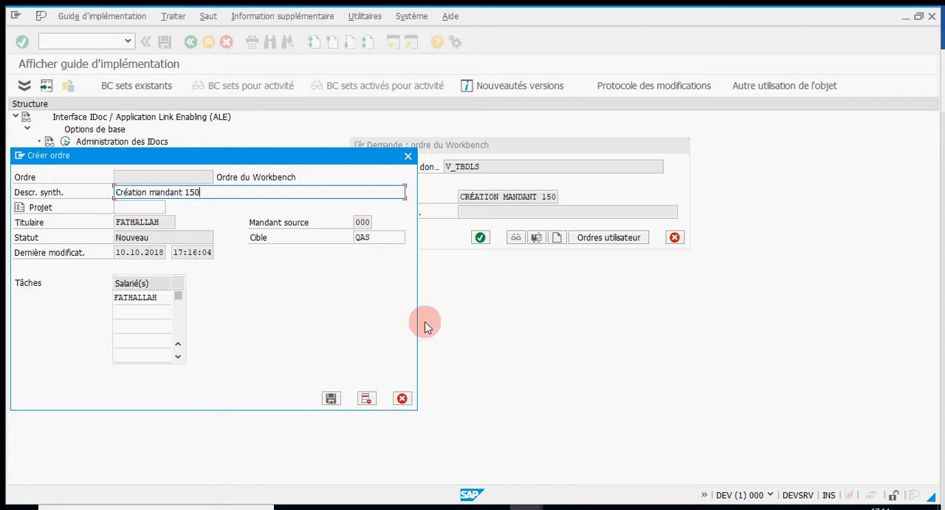
{"action": "left_click", "coordinate": [330, 398]}
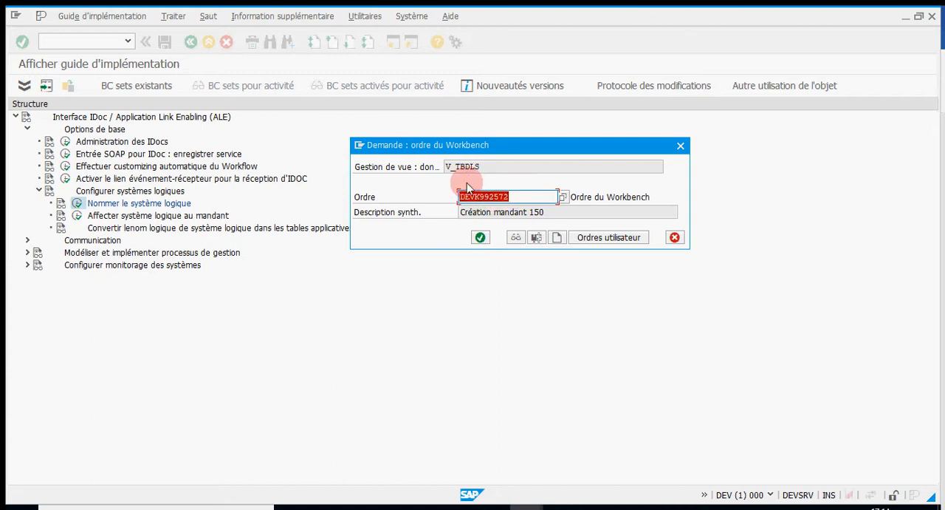
{"action": "left_click", "coordinate": [471, 238]}
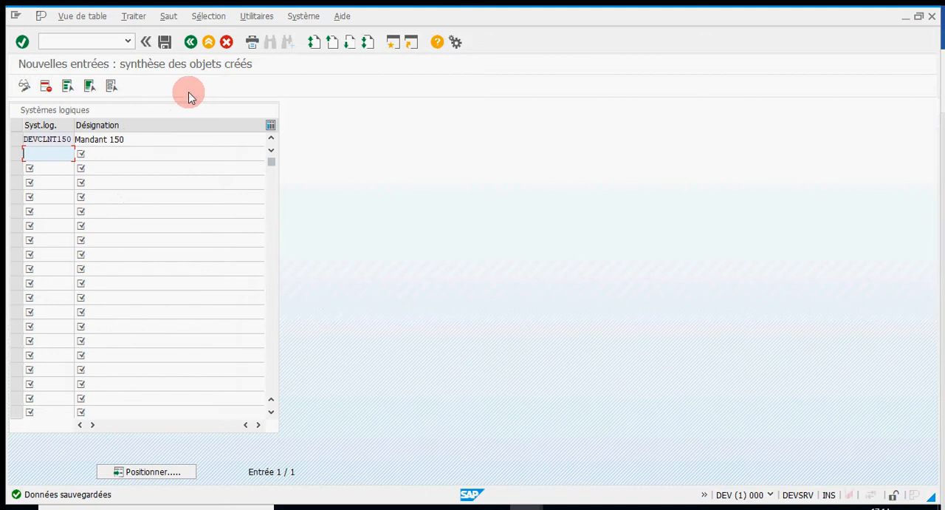
Return to the implementation guide and run the activity Affecter système logique au mandant, accepting the cross-client information message
{"action": "left_click", "coordinate": [190, 42]}
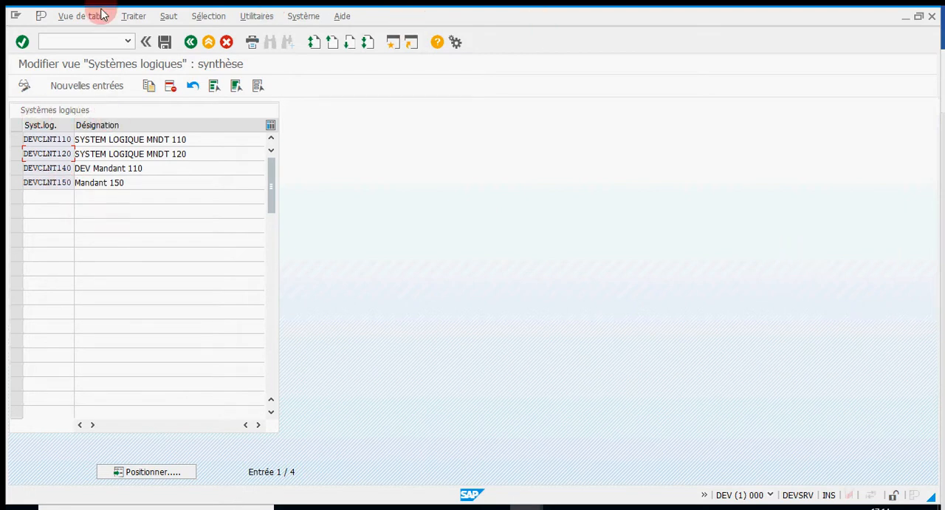
{"action": "left_click", "coordinate": [190, 42]}
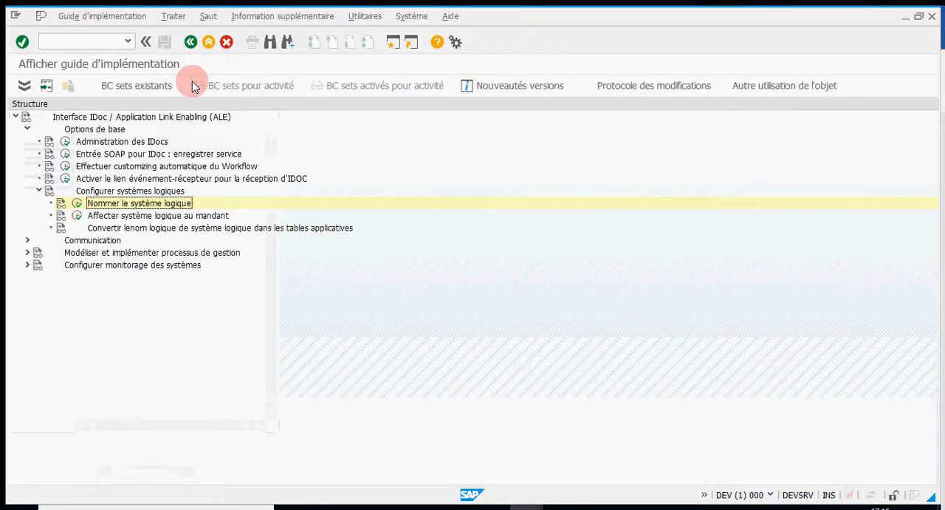
{"action": "left_click", "coordinate": [77, 215]}
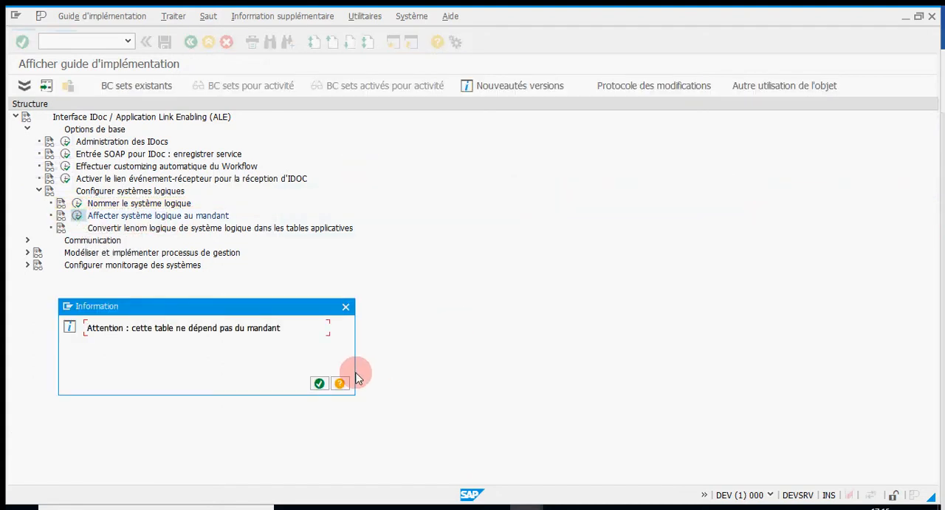
{"action": "left_click", "coordinate": [319, 382]}
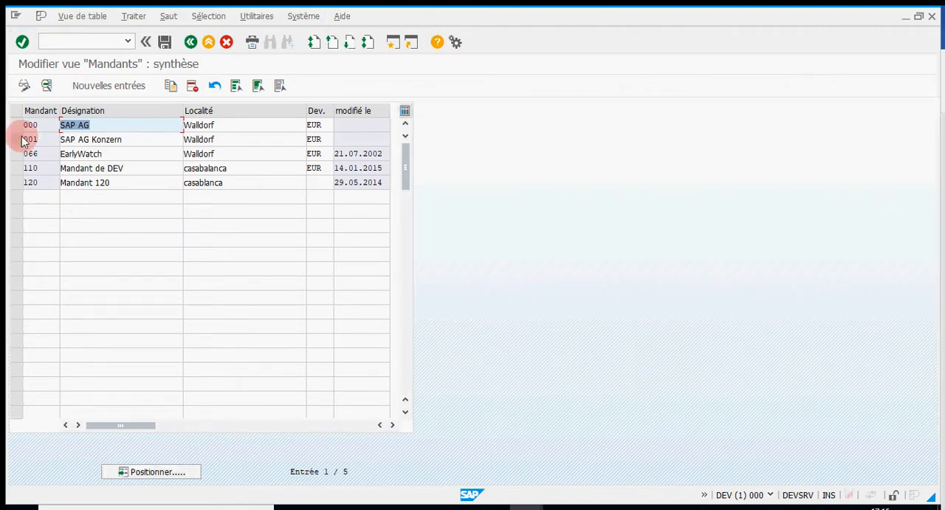
Add a new entry to the clients table with client number 150 and the designation Mandant de développement
{"action": "left_click", "coordinate": [98, 91]}
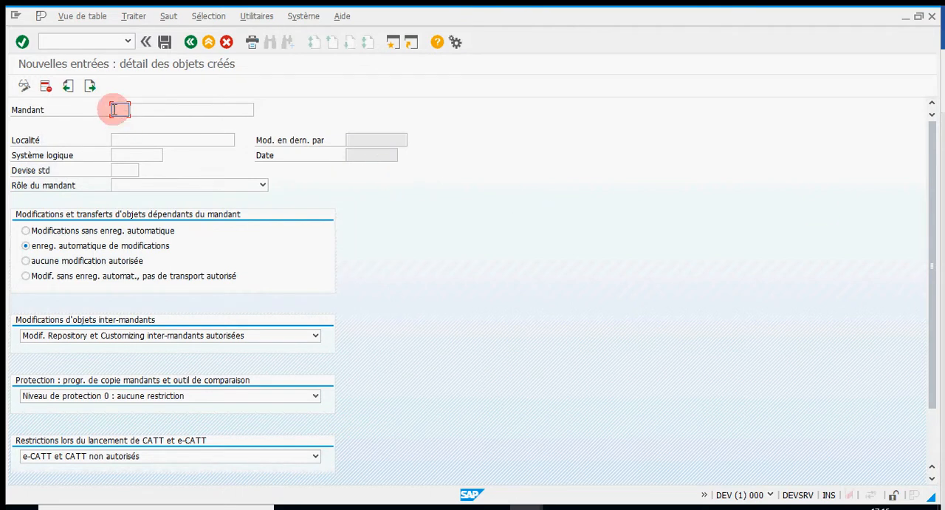
{"action": "type", "text": "150"}
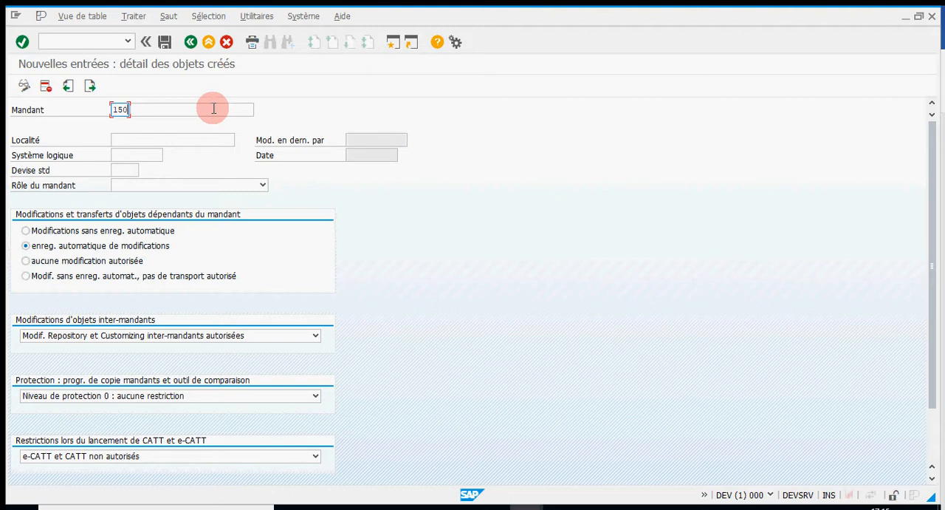
{"action": "left_click", "coordinate": [142, 109]}
{"action": "type", "text": "Mandant"}
{"action": "type", "text": "de "}
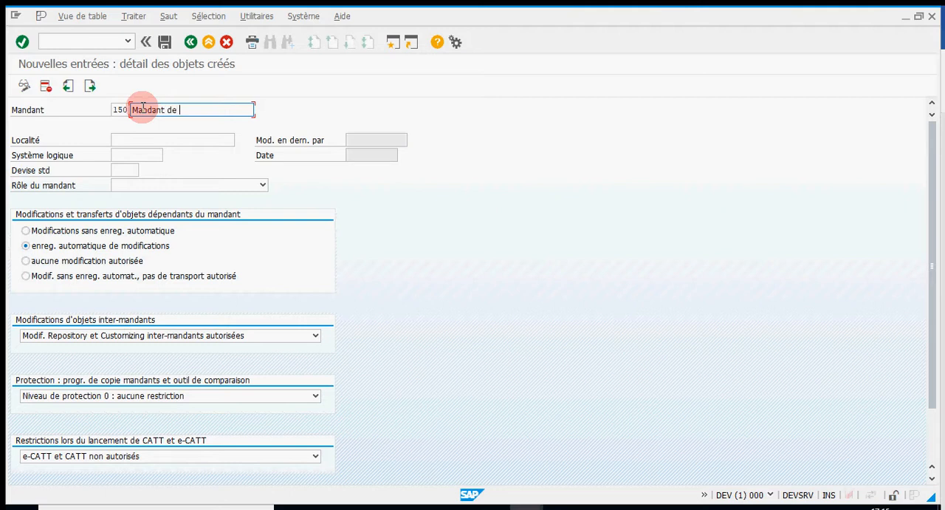
{"action": "type", "text": "développement"}
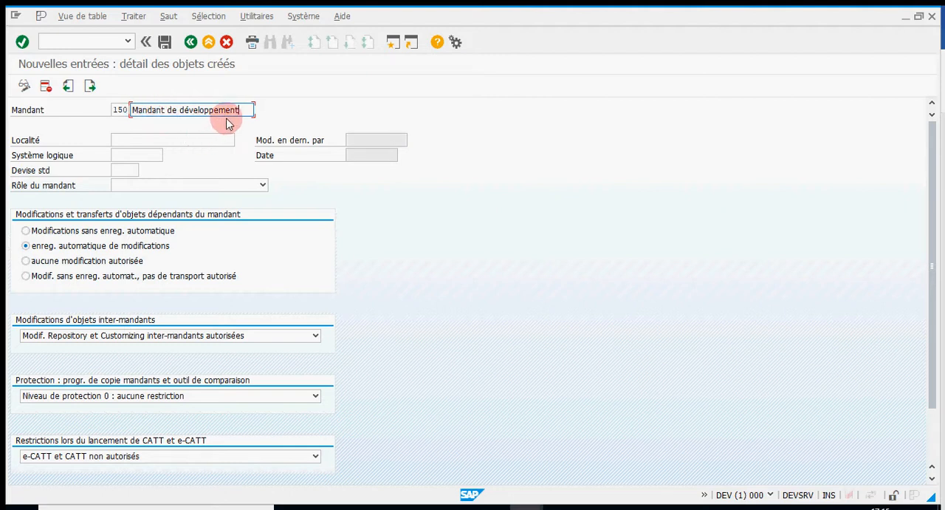
Set client 150's Localité to Casablanca and assign it the logical system DEVCLNT150
{"action": "left_click", "coordinate": [155, 139]}
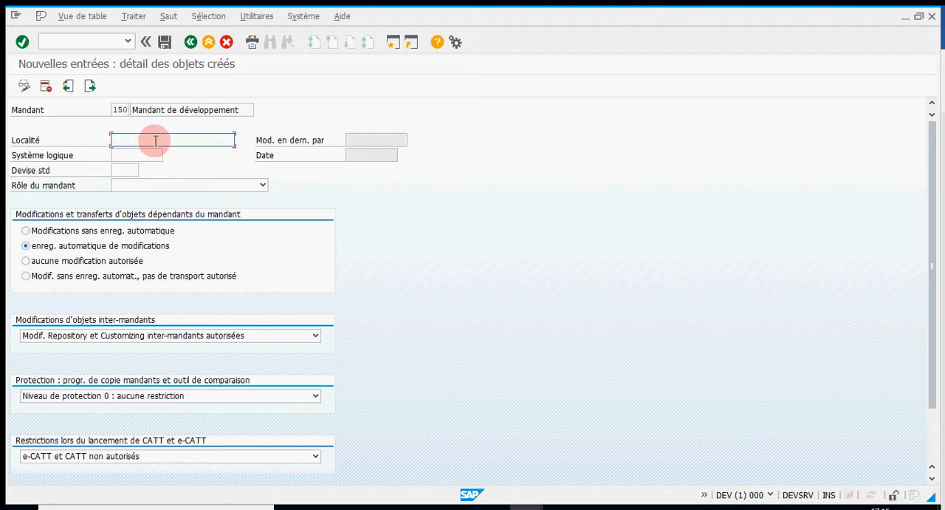
{"action": "type", "text": "Casablanca"}
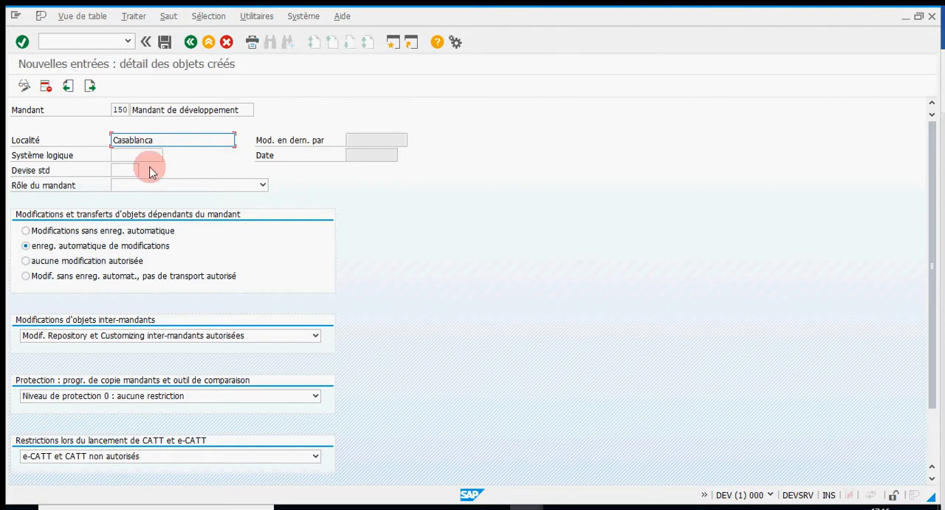
{"action": "left_click", "coordinate": [137, 153]}
{"action": "left_click", "coordinate": [168, 155]}
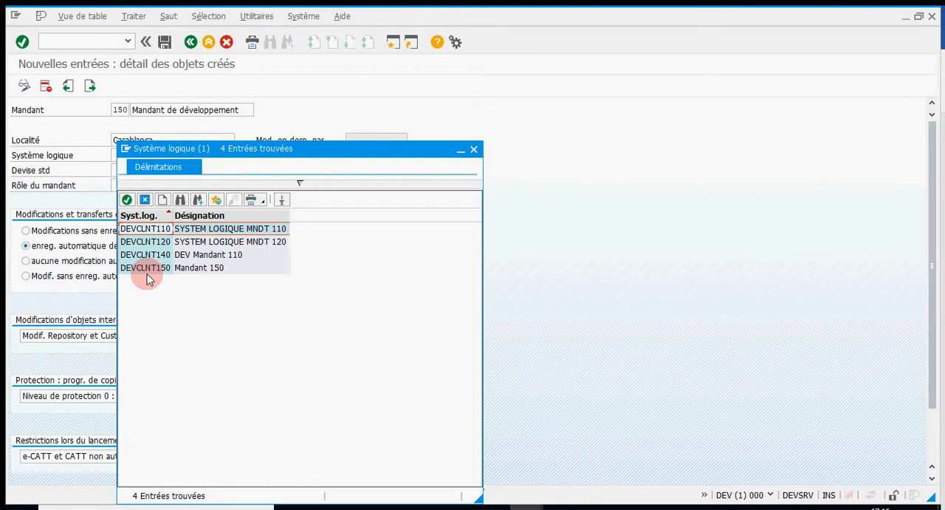
{"action": "double_click", "coordinate": [146, 270]}
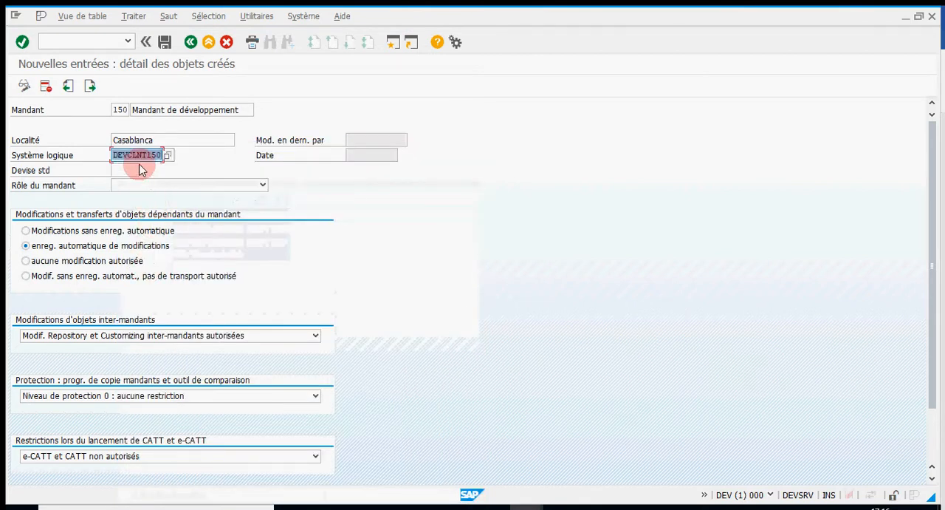
Set client 150's standard currency to MAD and its client role to Customizing
{"action": "left_click", "coordinate": [130, 170]}
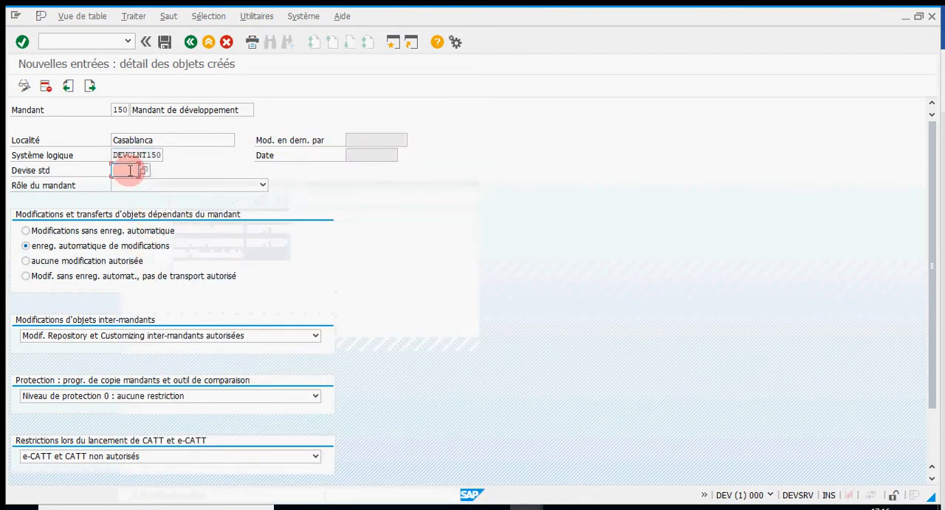
{"action": "type", "text": "MAD"}
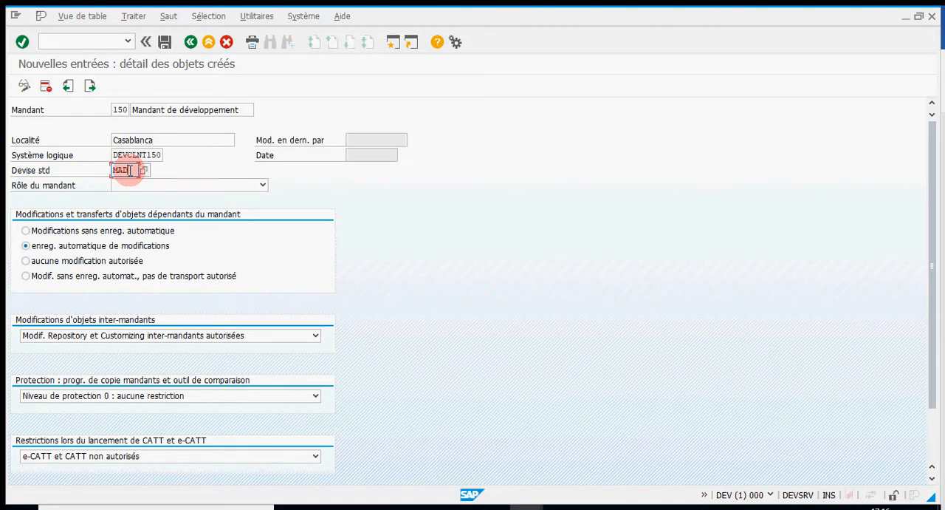
{"action": "left_click", "coordinate": [264, 185]}
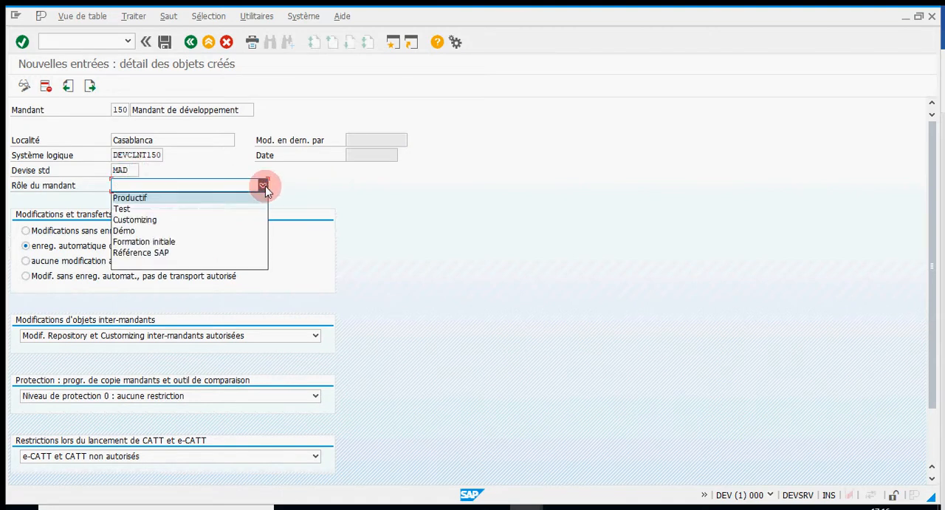
{"action": "left_click", "coordinate": [152, 221]}
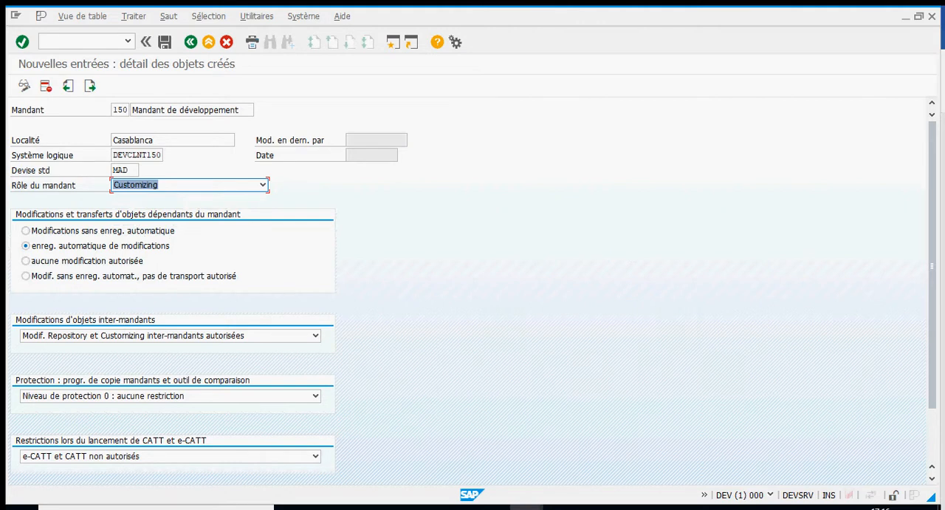
Save the client 150 entry, accepting the logical system message, and return to the implementation guide
{"action": "left_click", "coordinate": [165, 42]}
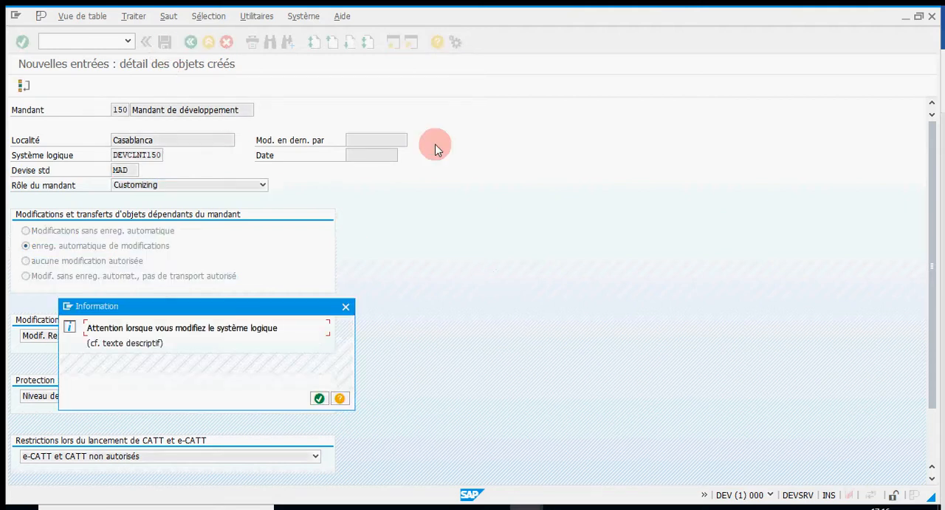
{"action": "left_click", "coordinate": [319, 398]}
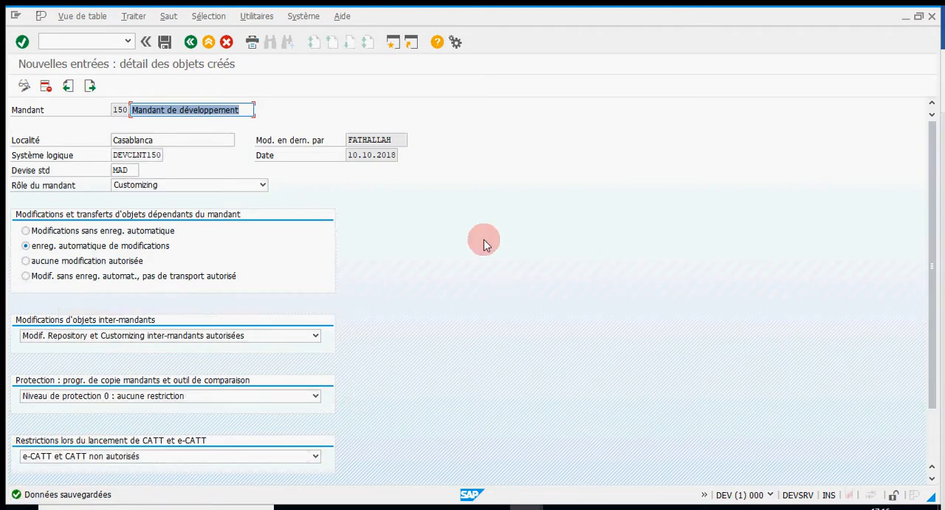
{"action": "left_click", "coordinate": [190, 42]}
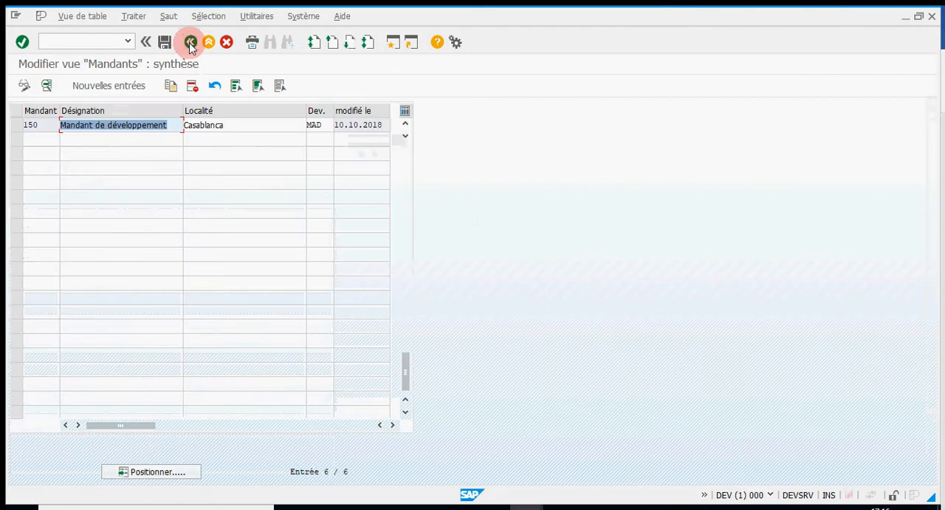
{"action": "left_click", "coordinate": [191, 42]}
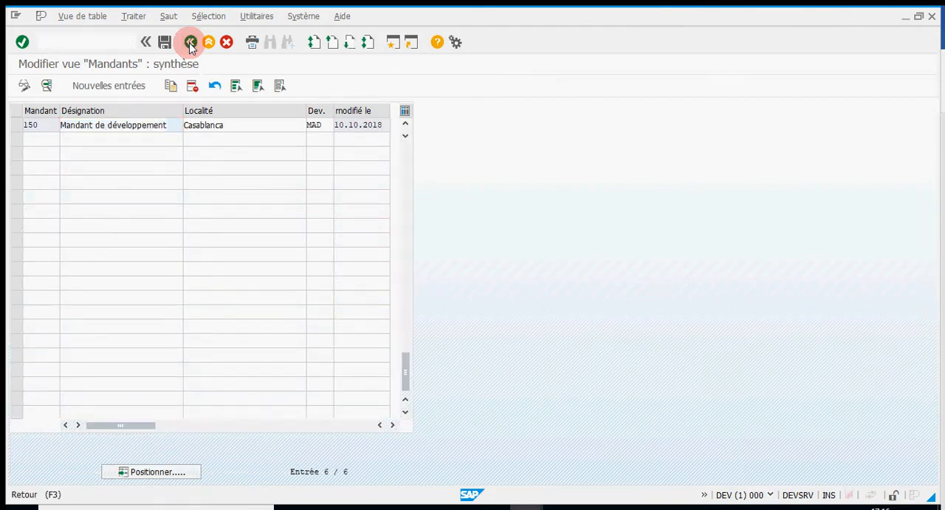
End the current SAP session and confirm the logoff
{"action": "left_click", "coordinate": [411, 17]}
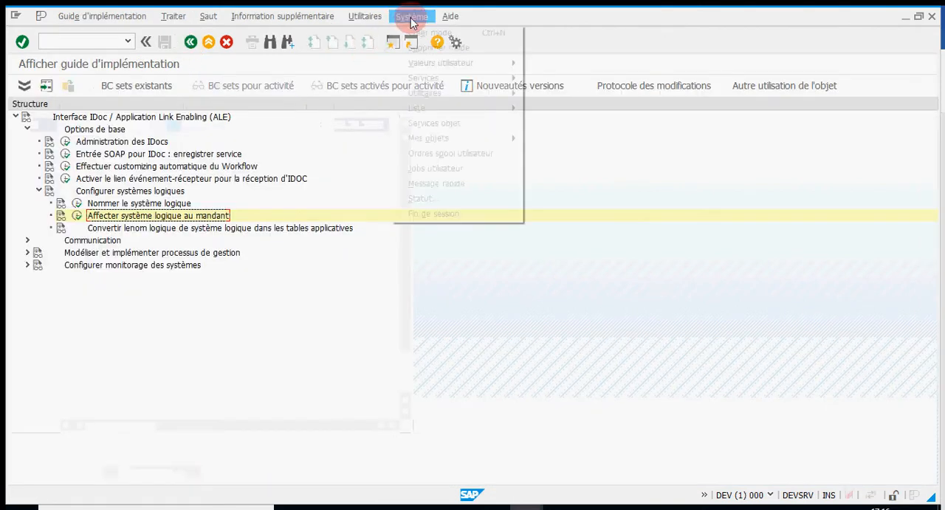
{"action": "left_click", "coordinate": [428, 213]}
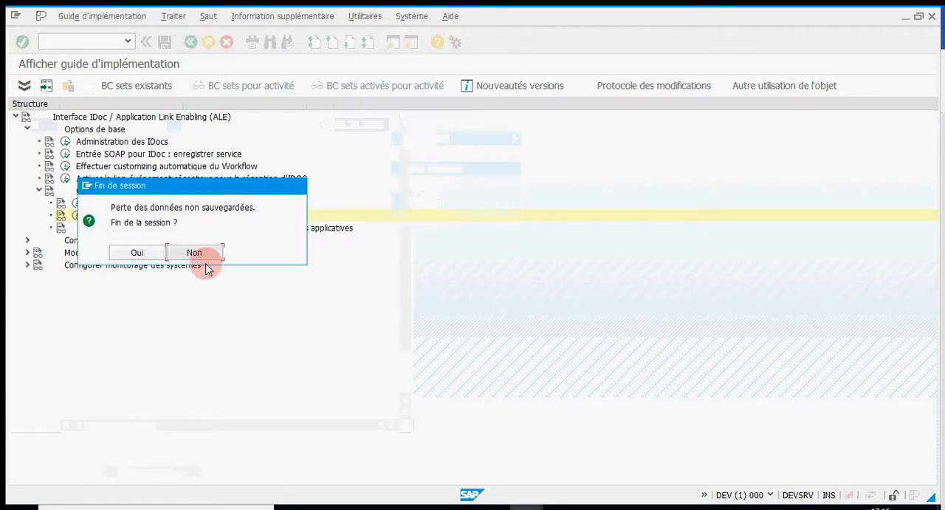
{"action": "left_click", "coordinate": [137, 252]}
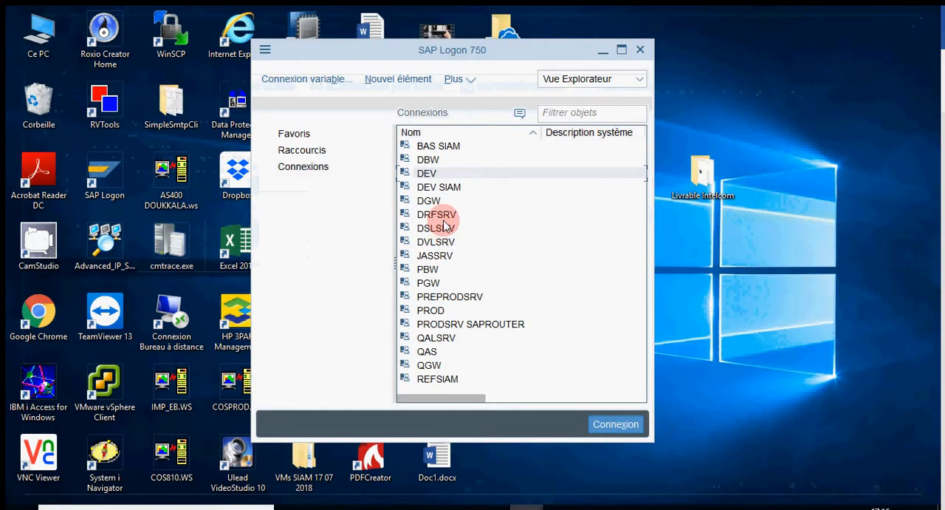
Open the DEV connection from SAP Logon and set Mandant to 150 on the login screen
{"action": "double_click", "coordinate": [434, 174]}
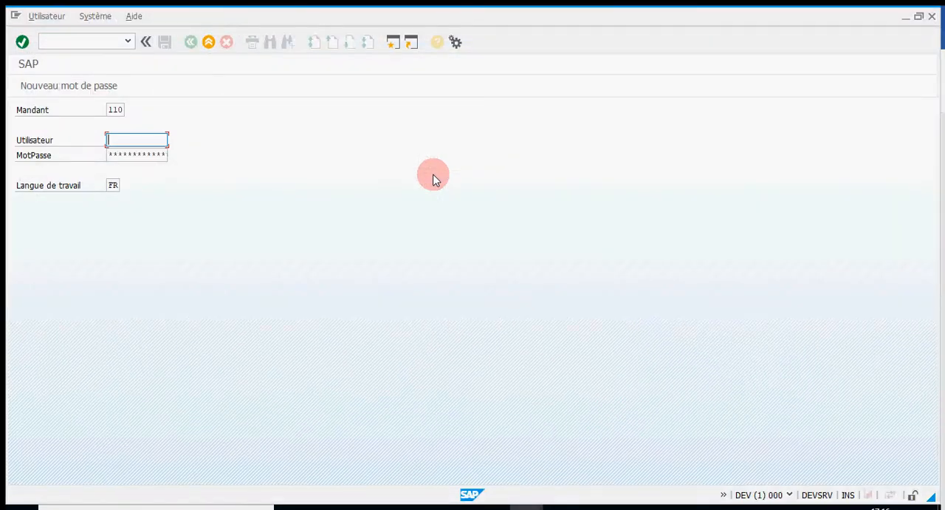
{"action": "double_click", "coordinate": [116, 109]}
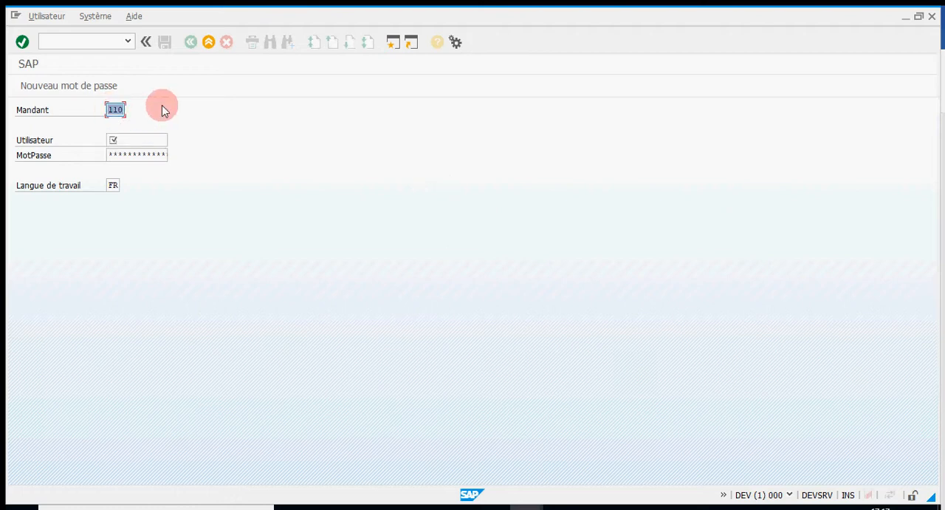
{"action": "type", "text": "150"}
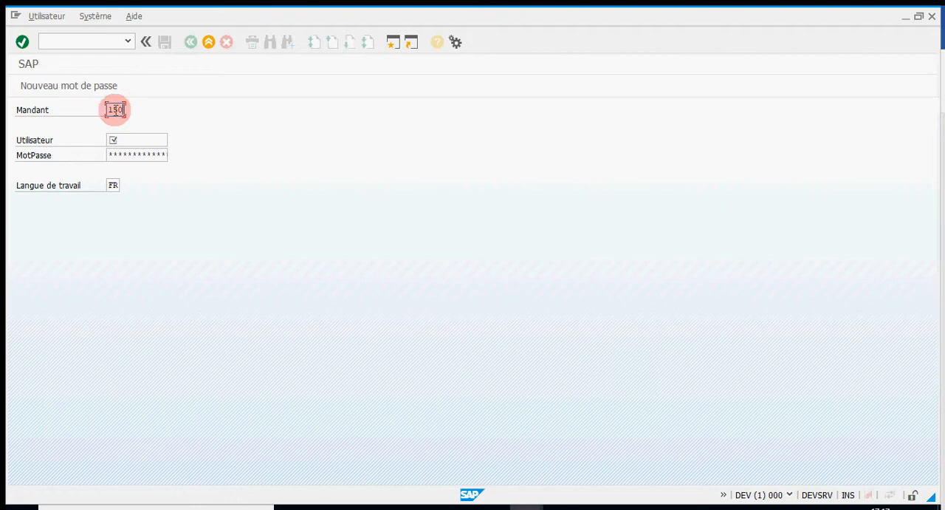
{"action": "left_click_drag", "start_coordinate": [105, 109], "coordinate": [135, 109]}
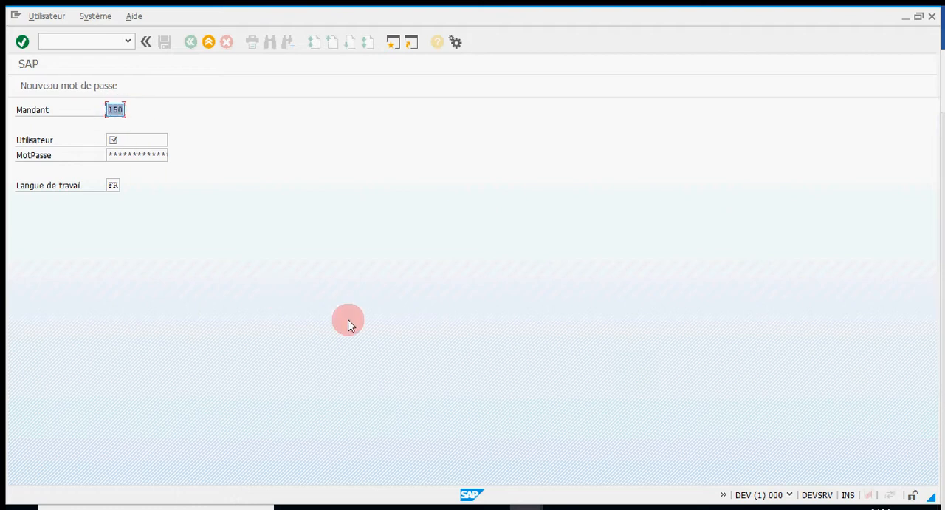
{"action": "left_click", "coordinate": [594, 508]}
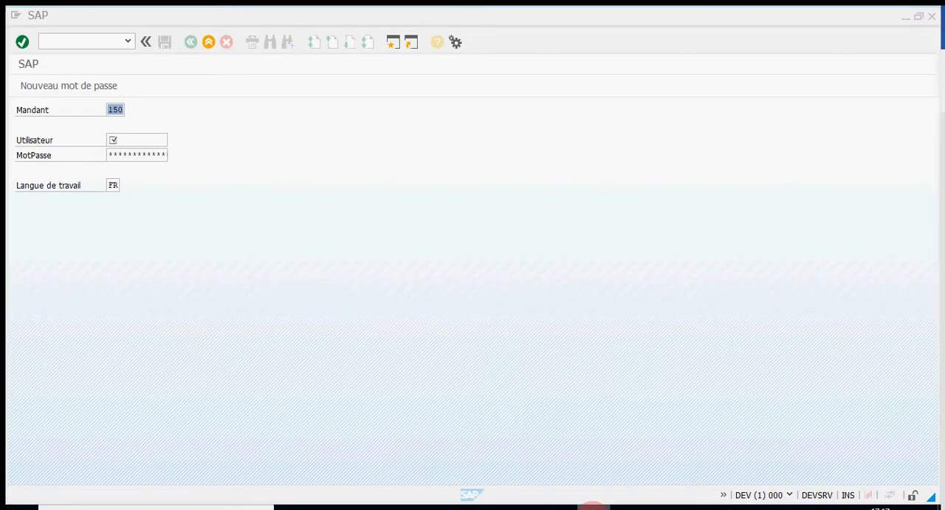
{"action": "right_click", "coordinate": [594, 507]}
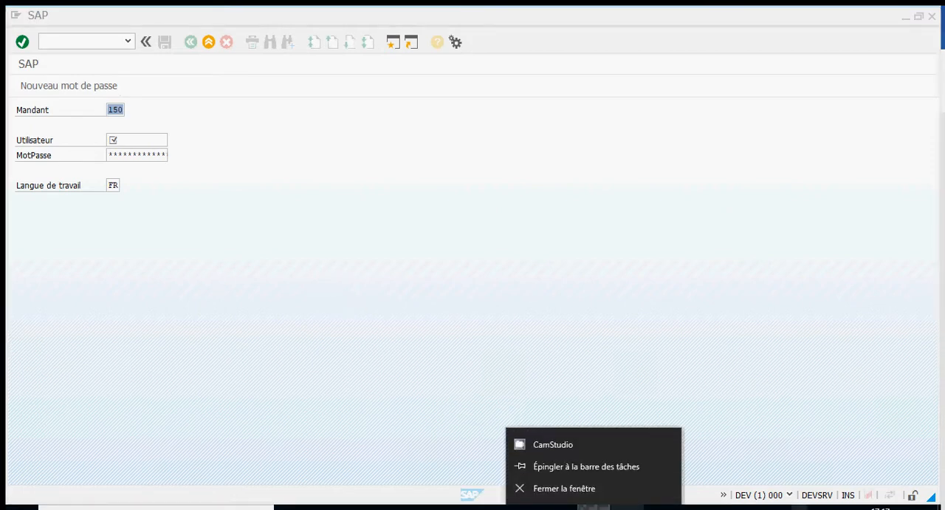
{"action": "left_click", "coordinate": [783, 507]}
{"action": "right_click", "coordinate": [822, 465]}
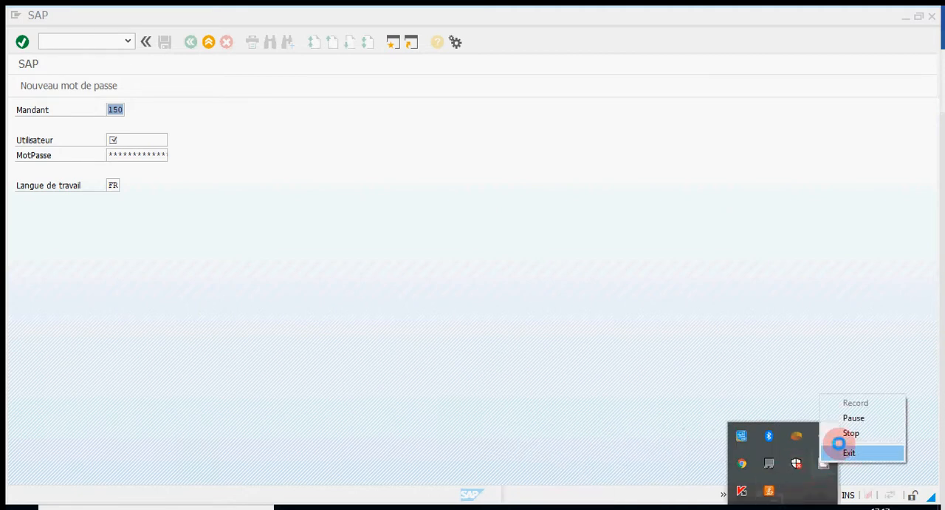
{"action": "left_click", "coordinate": [842, 417]}
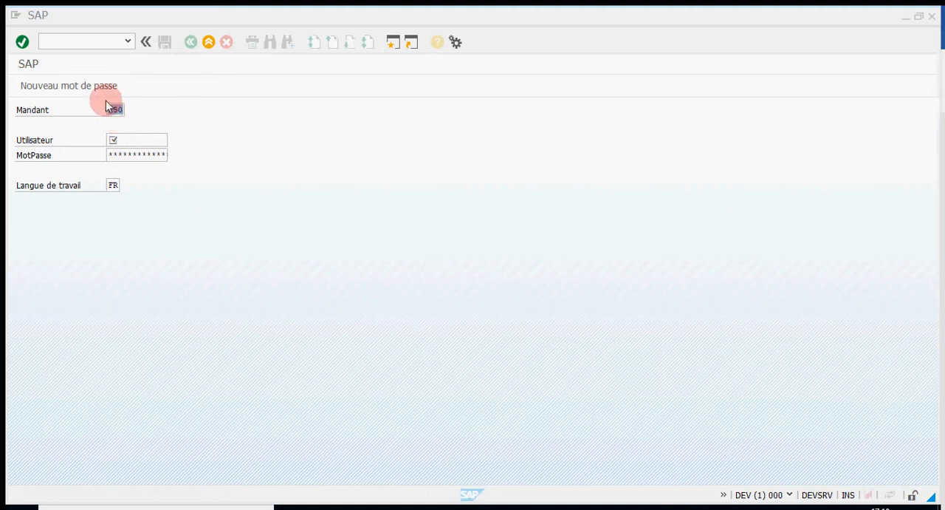
Log on to client 150 as user SAP* with the account password and dismiss the copyright notice
{"action": "left_click", "coordinate": [145, 138]}
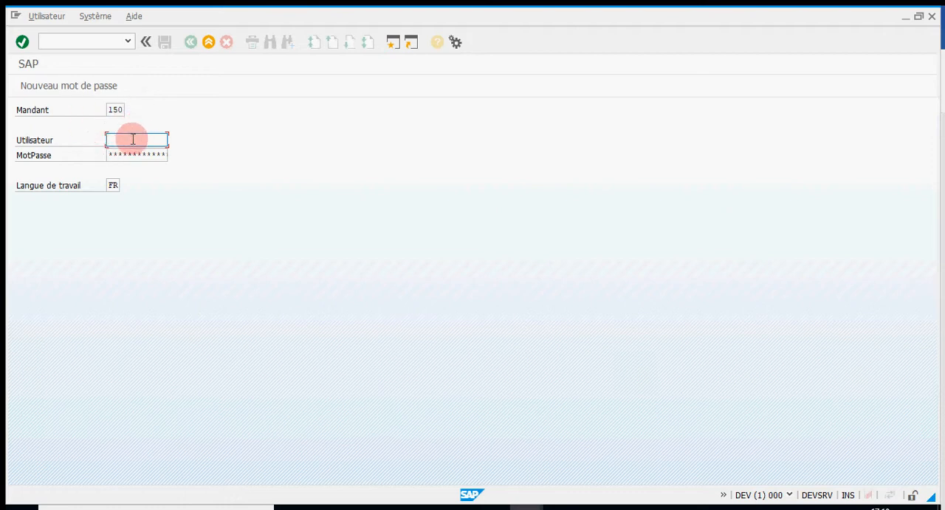
{"action": "type", "text": "sap*"}
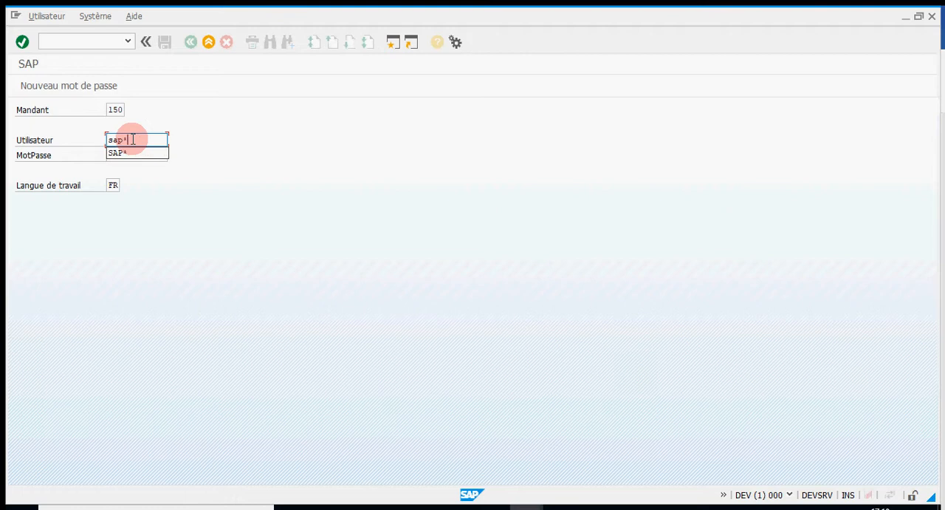
{"action": "key", "text": "Tab"}
{"action": "type", "text": "**"}
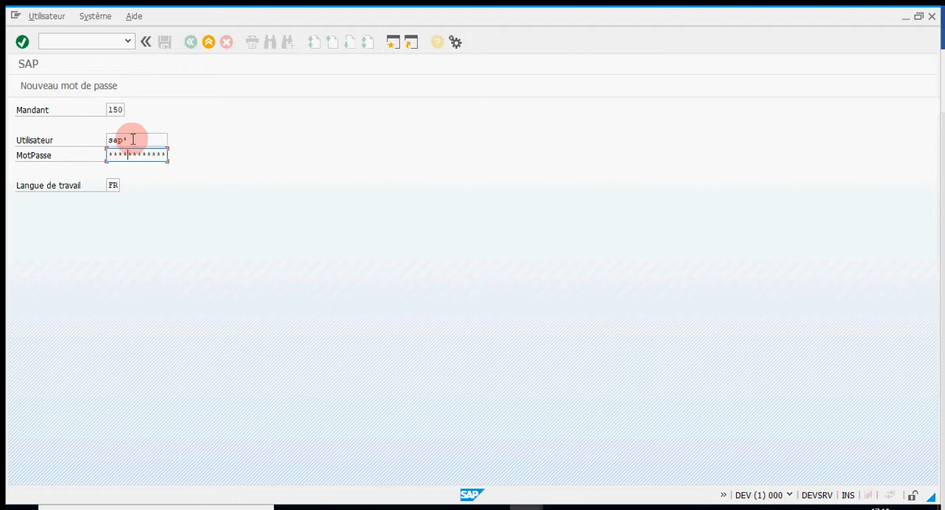
{"action": "key", "text": "Return"}
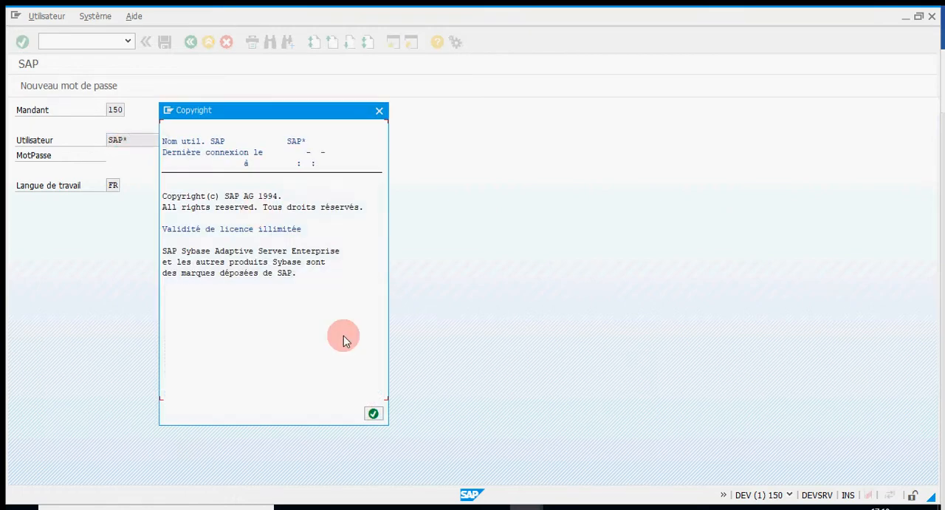
{"action": "left_click", "coordinate": [373, 413]}
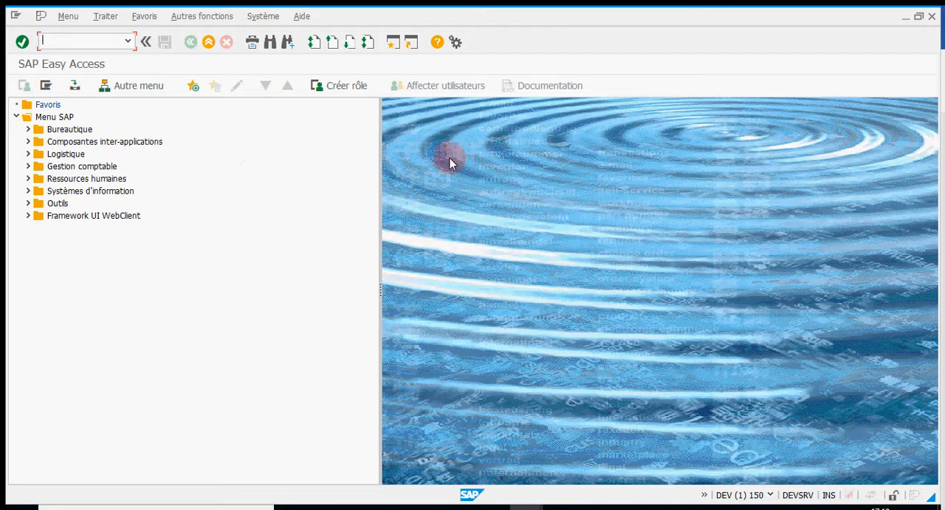
{"action": "left_click", "coordinate": [595, 508]}
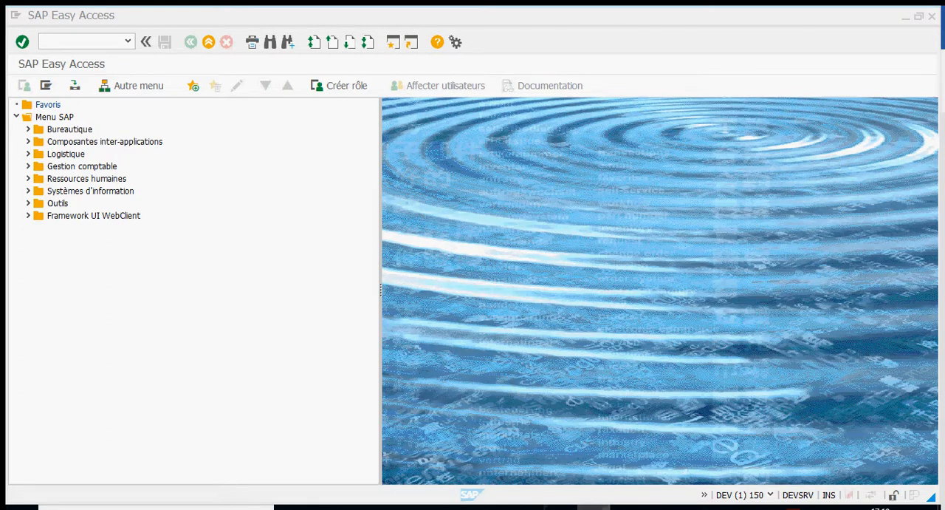
{"action": "left_click", "coordinate": [783, 507]}
{"action": "right_click", "coordinate": [821, 464]}
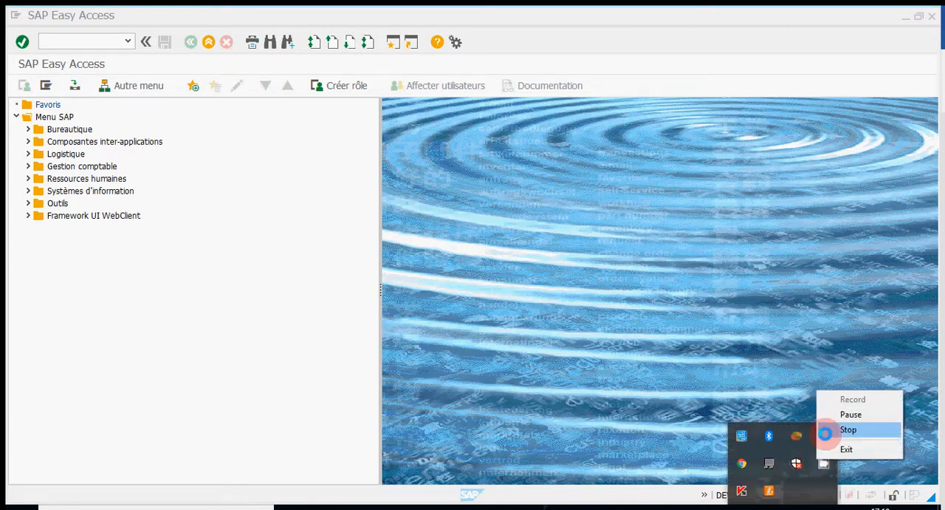
{"action": "left_click", "coordinate": [853, 407]}
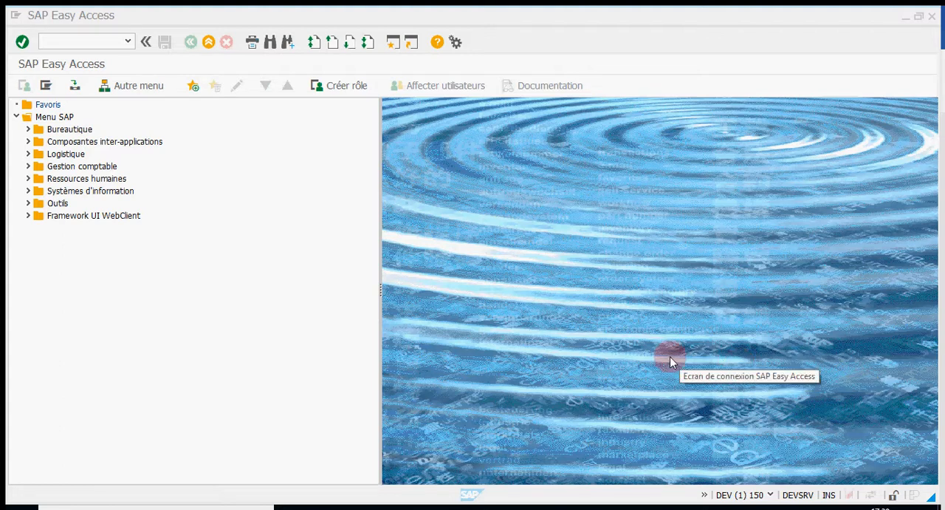
{"action": "left_click", "coordinate": [781, 508]}
{"action": "right_click", "coordinate": [825, 465]}
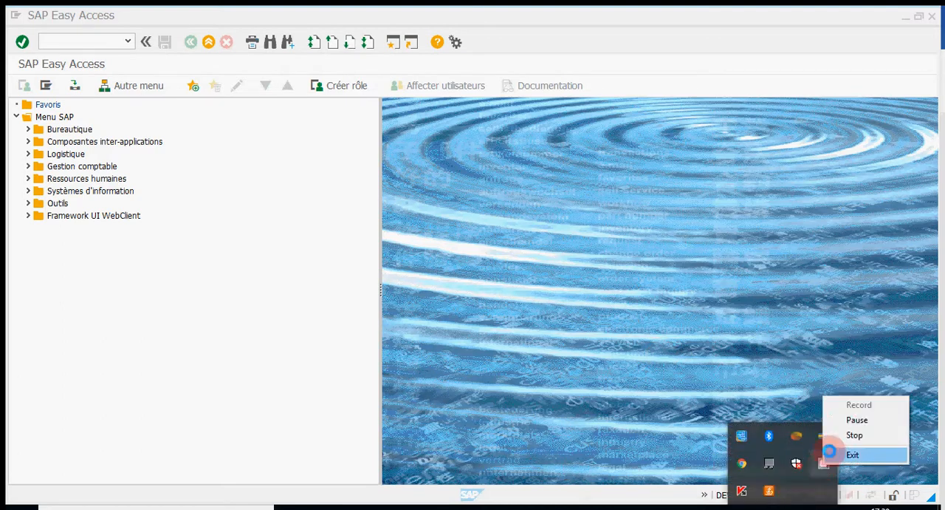